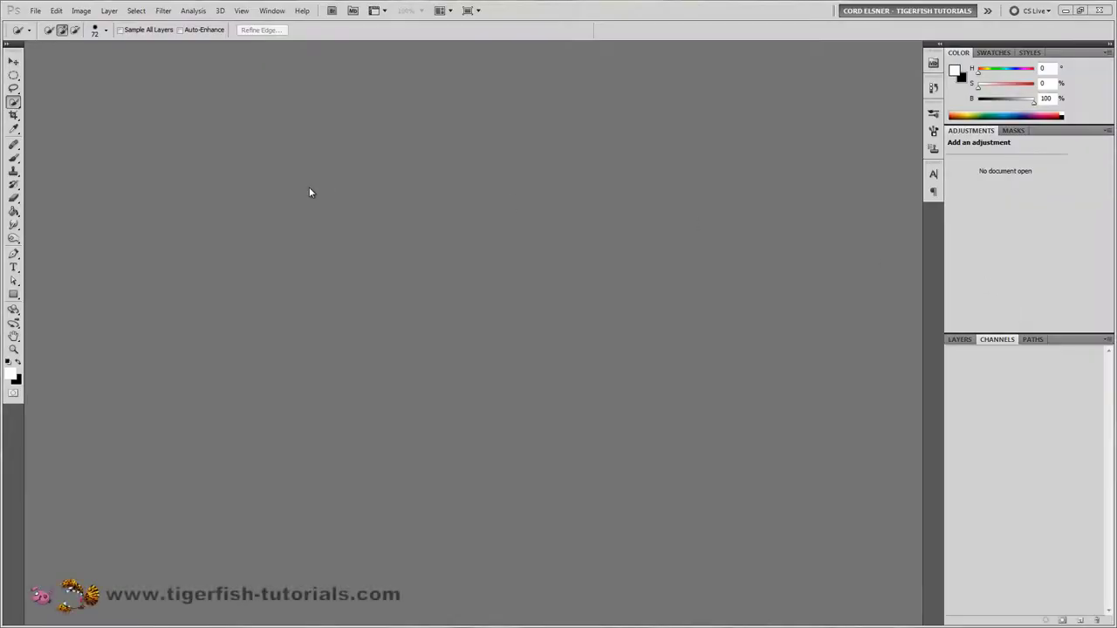
Step: Open the images Dragon-tattoo.jpg and Tattoo-on-muscle-flattened.jpg
left_click(36, 11)
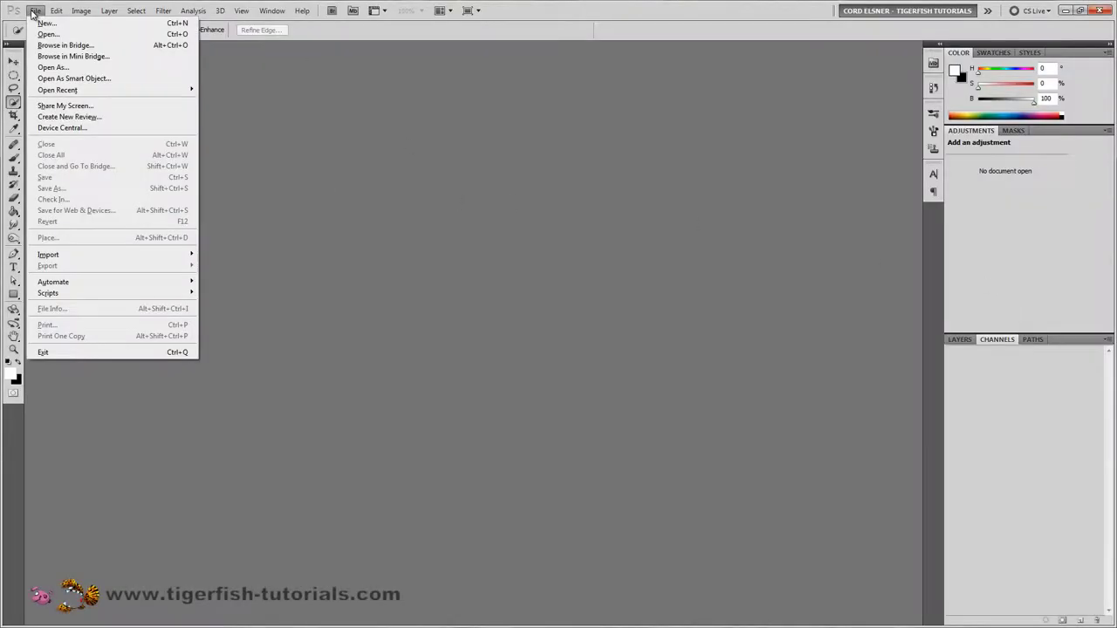
left_click(42, 35)
left_click_drag(650, 217, 471, 157)
left_click(690, 324)
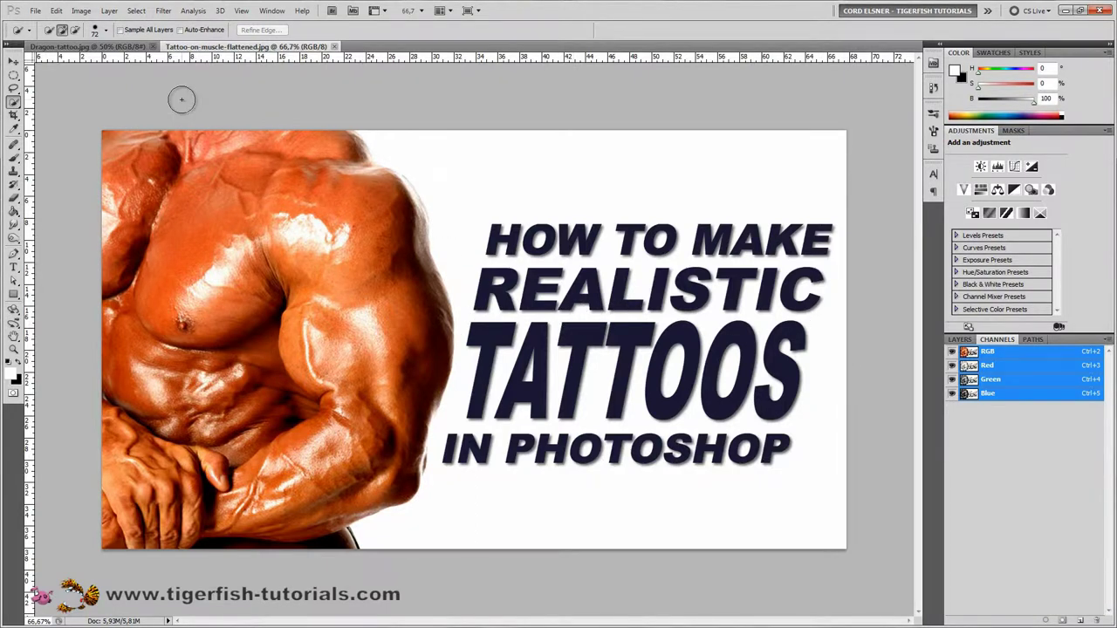
Step: Look over the dragon tattoo artwork and the muscle photo in their separate documents
left_click(109, 47)
key("v")
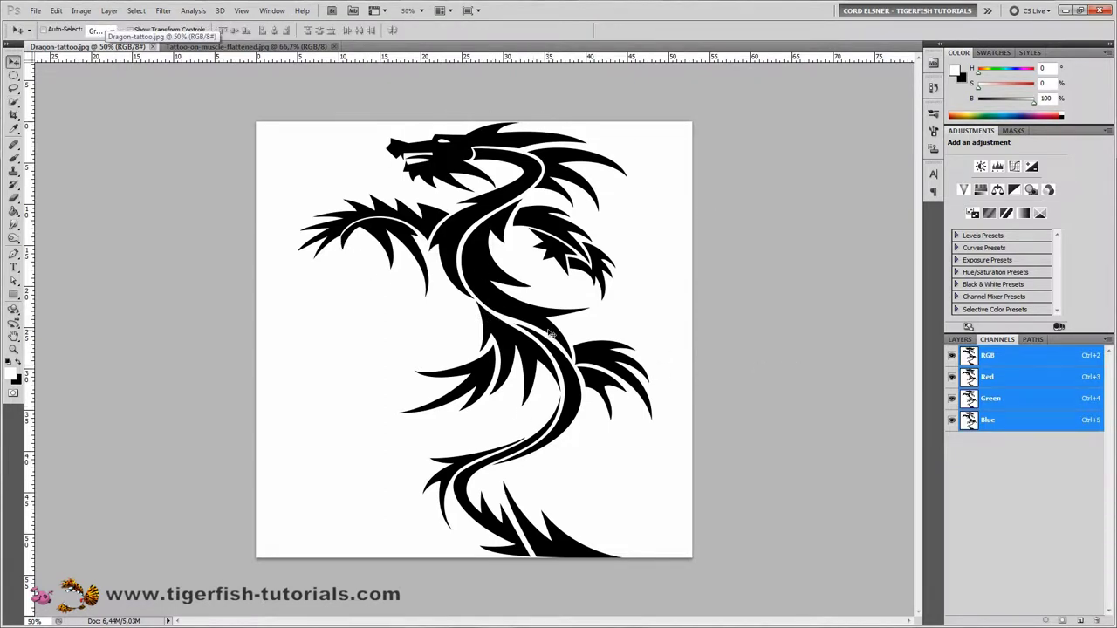
left_click(266, 48)
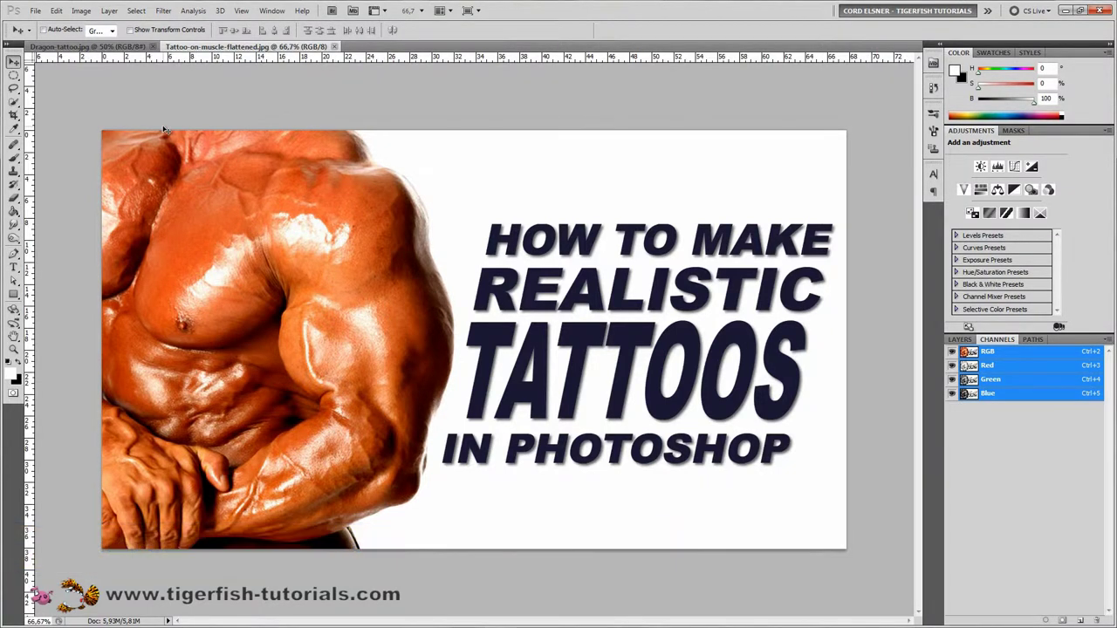
left_click(114, 48)
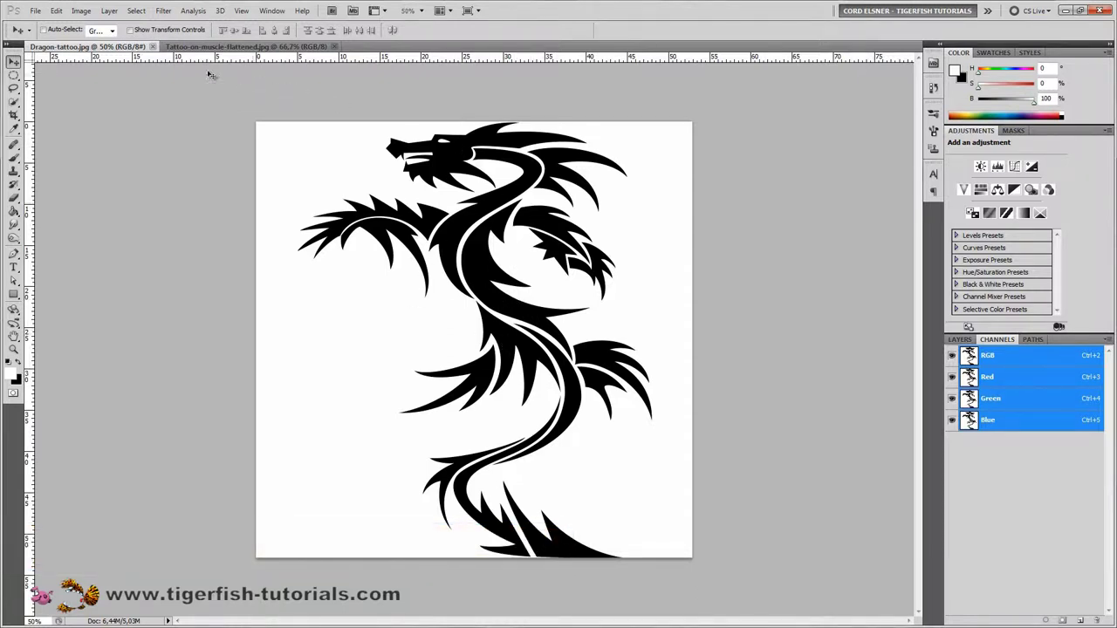
Step: In the muscle photo, select the upper arm with the Quick Selection tool and subtract the spill beside the armpit
left_click(225, 46)
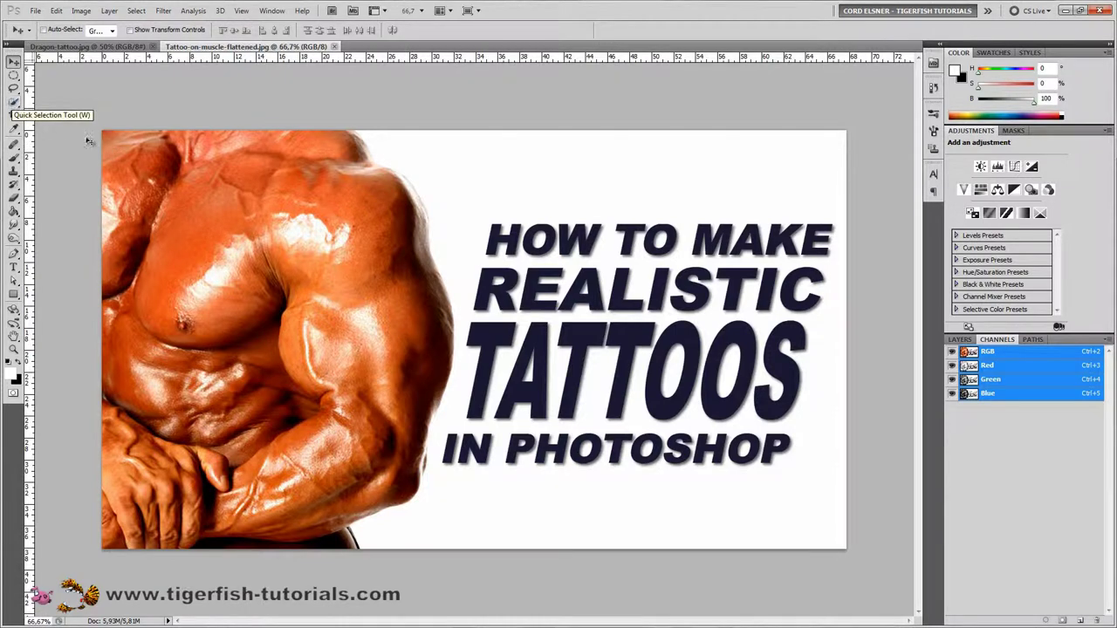
key("w")
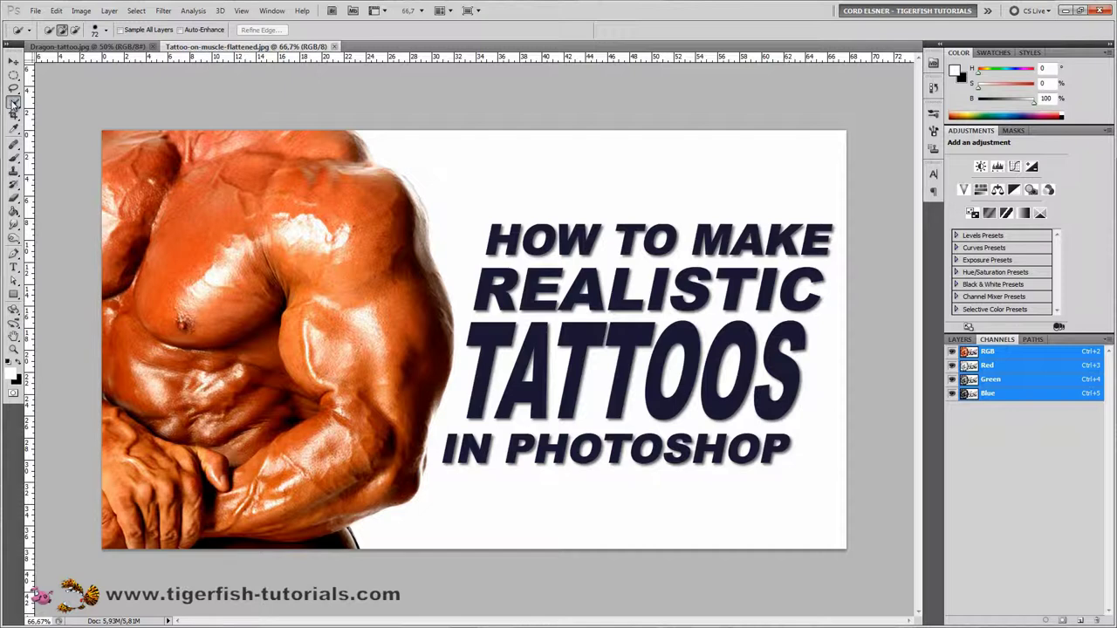
mouse_move(362, 317)
left_mouse_down()
mouse_move(314, 320)
mouse_move(309, 342)
mouse_move(334, 355)
mouse_move(397, 341)
mouse_move(399, 285)
mouse_move(351, 280)
left_mouse_up()
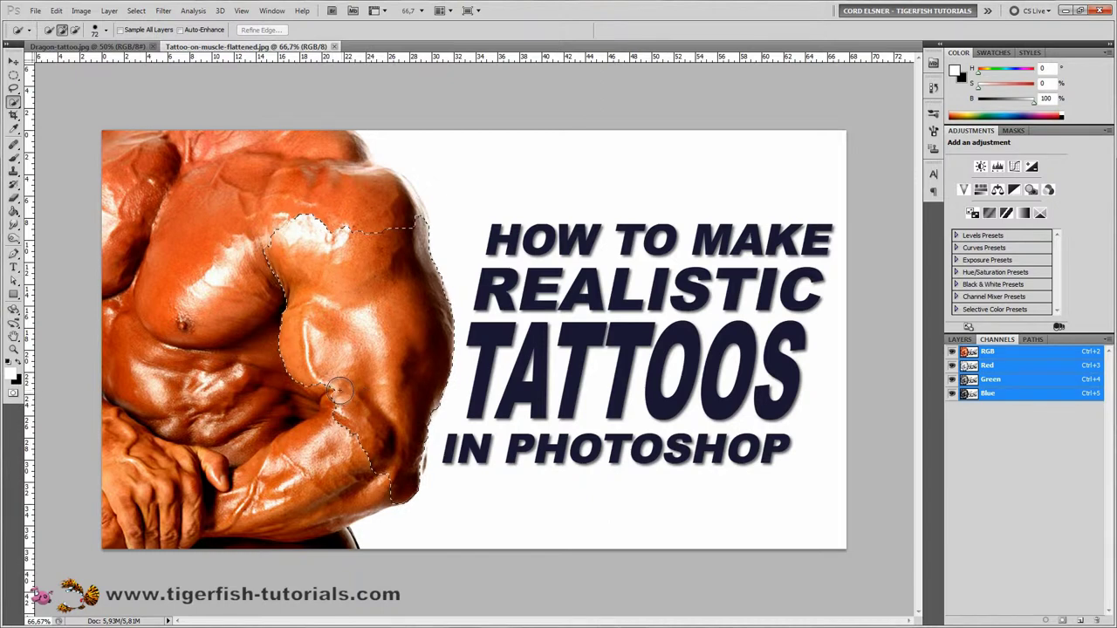
mouse_move(367, 377)
left_mouse_down()
mouse_move(388, 337)
mouse_move(328, 288)
left_mouse_up()
key("alt")
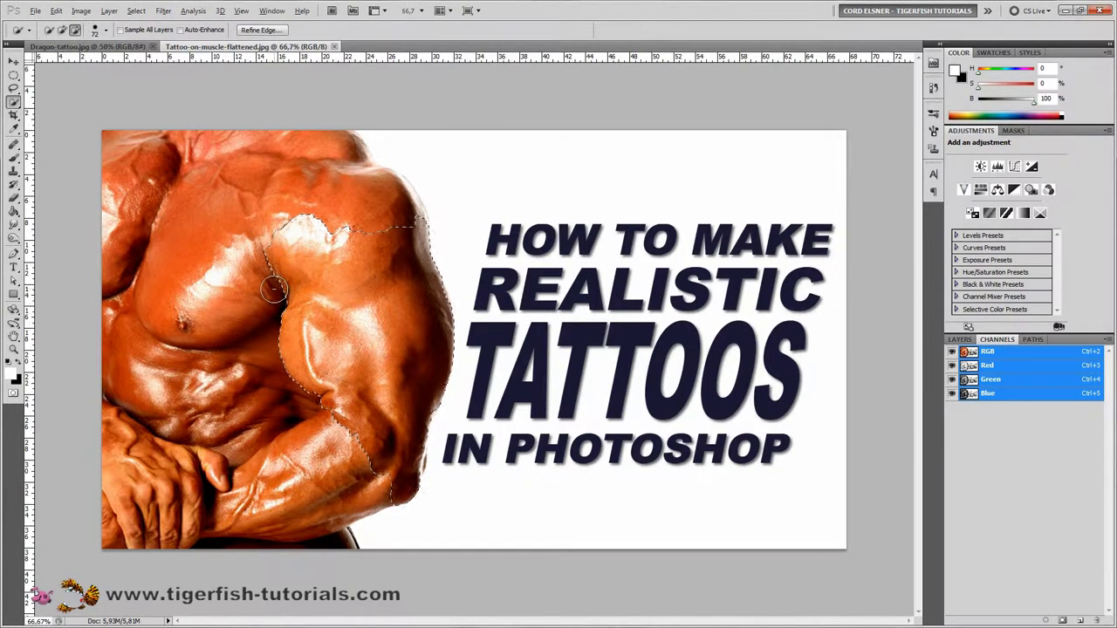
key("alt")
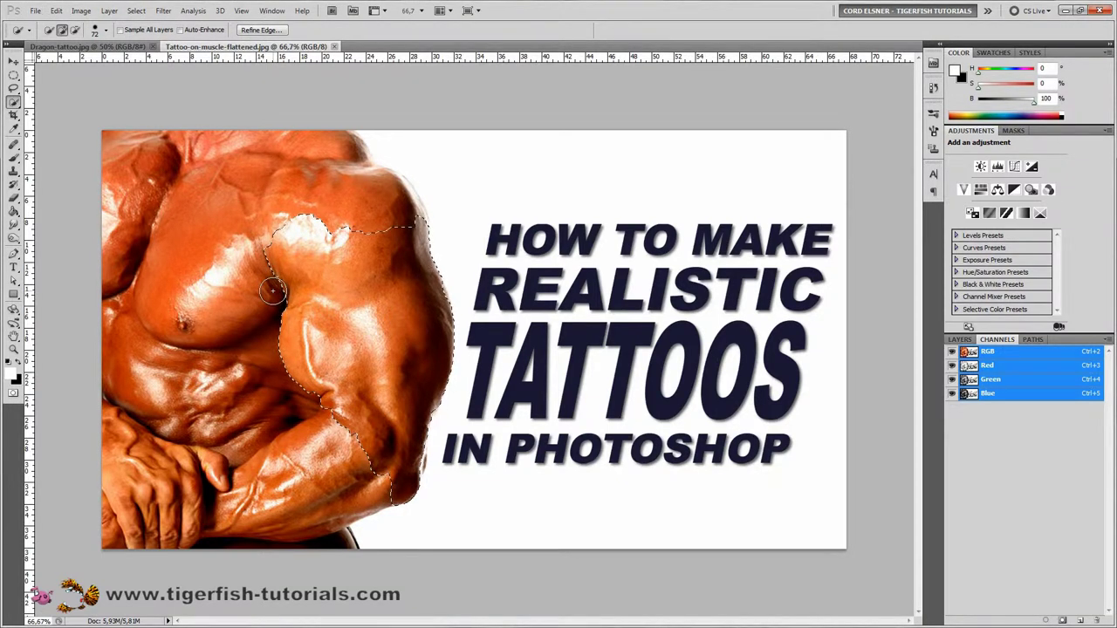
left_click(274, 293, "alt")
Step: Check the arm selection's outline up close and refine its edge with a 3 px radius and Smooth 20
left_click_drag(431, 298, 494, 312)
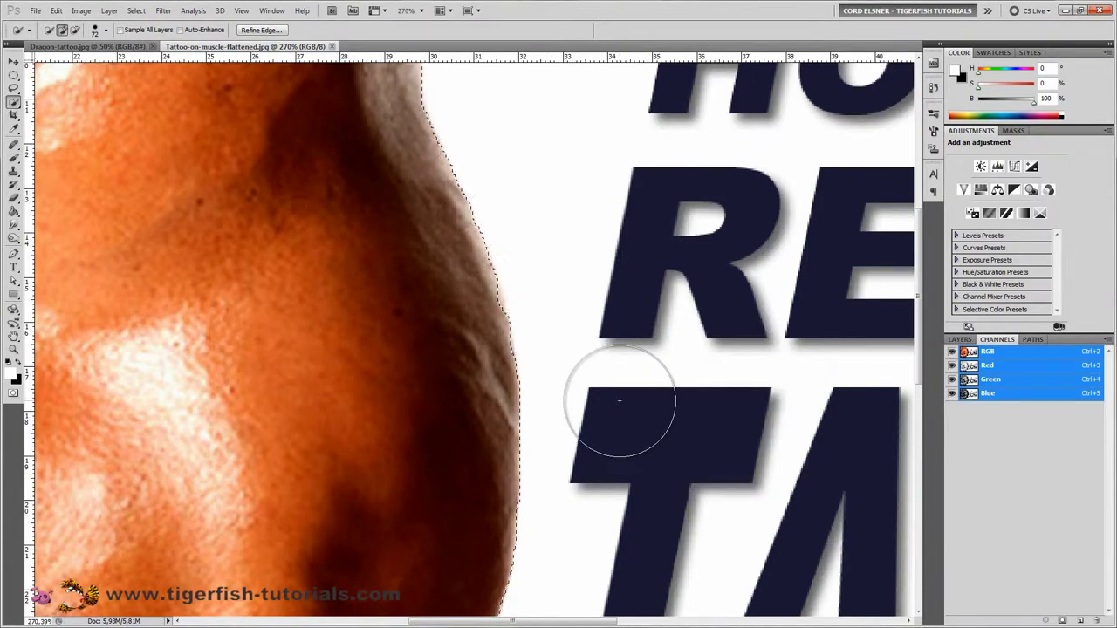
scroll(469, 148, "down", 5)
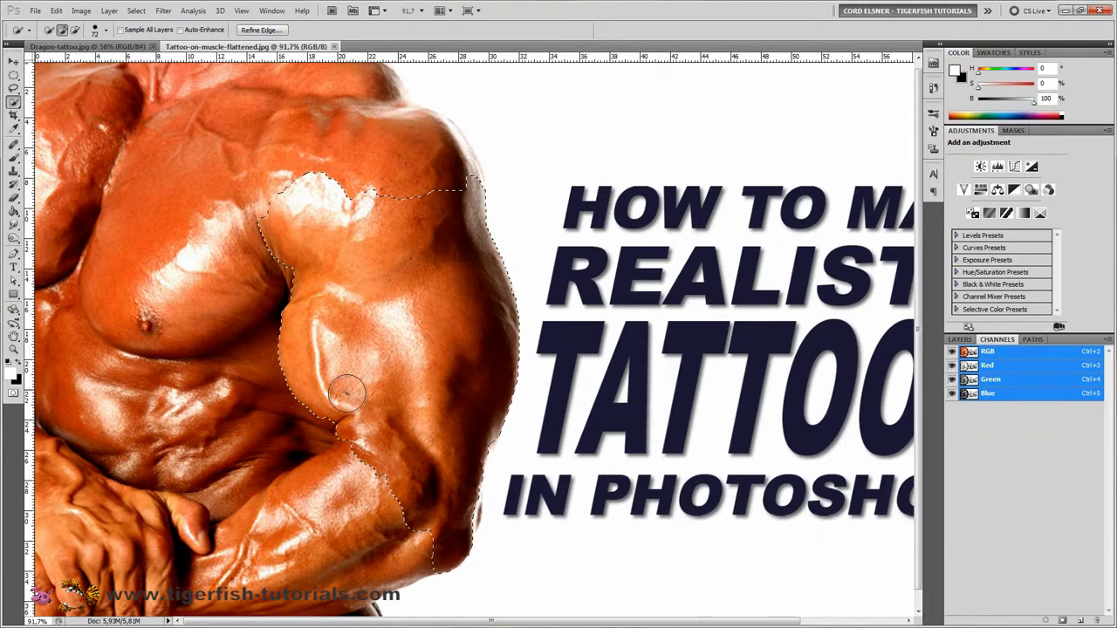
left_click(264, 32)
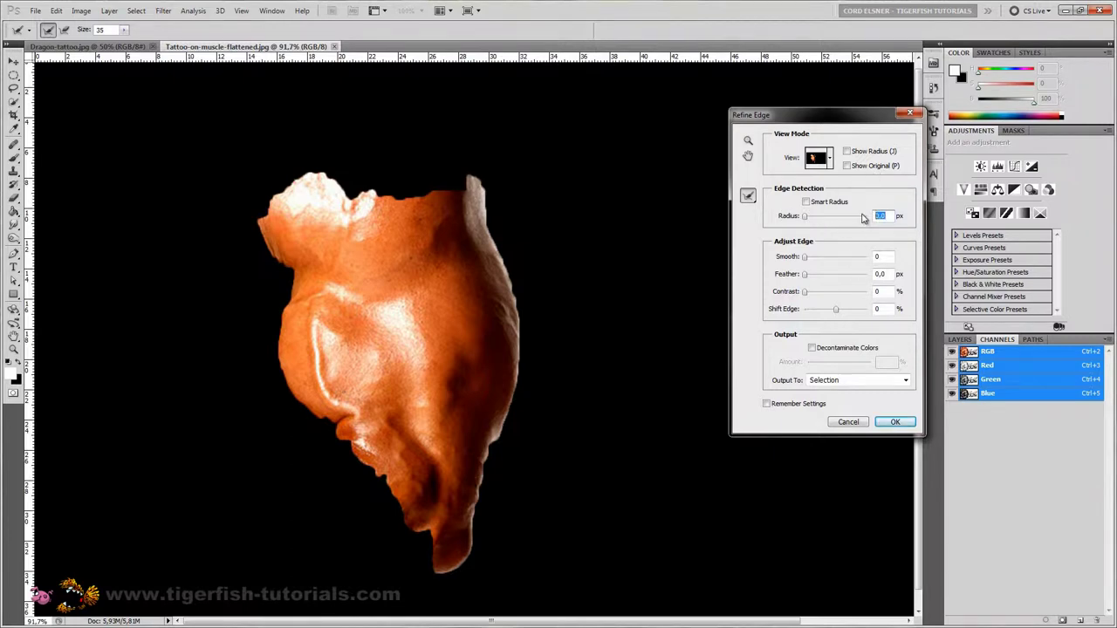
type("3")
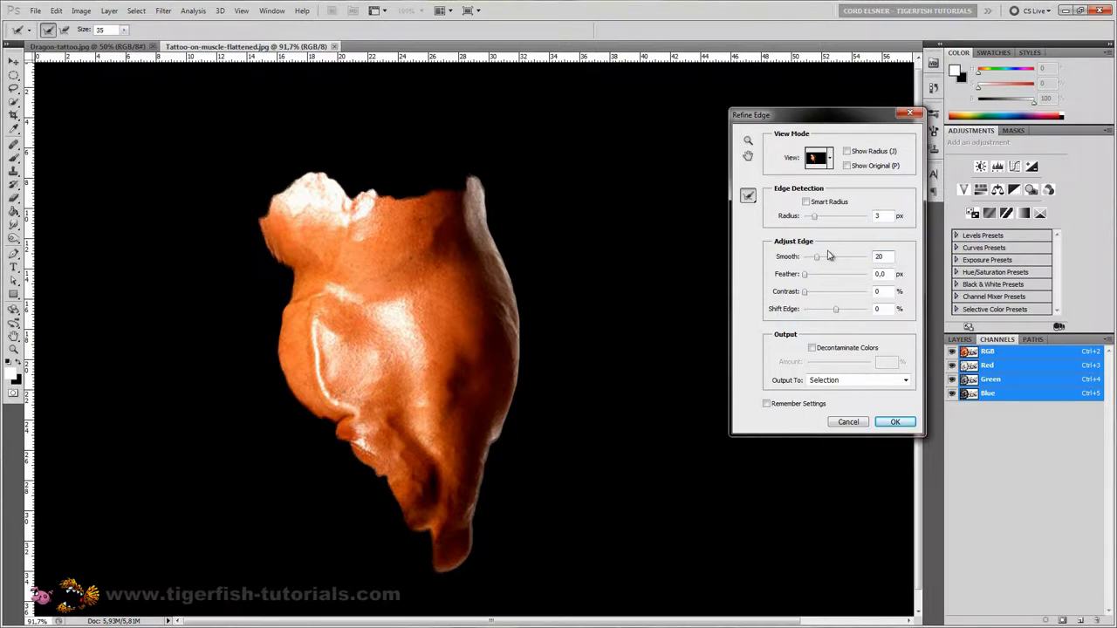
left_click(896, 422)
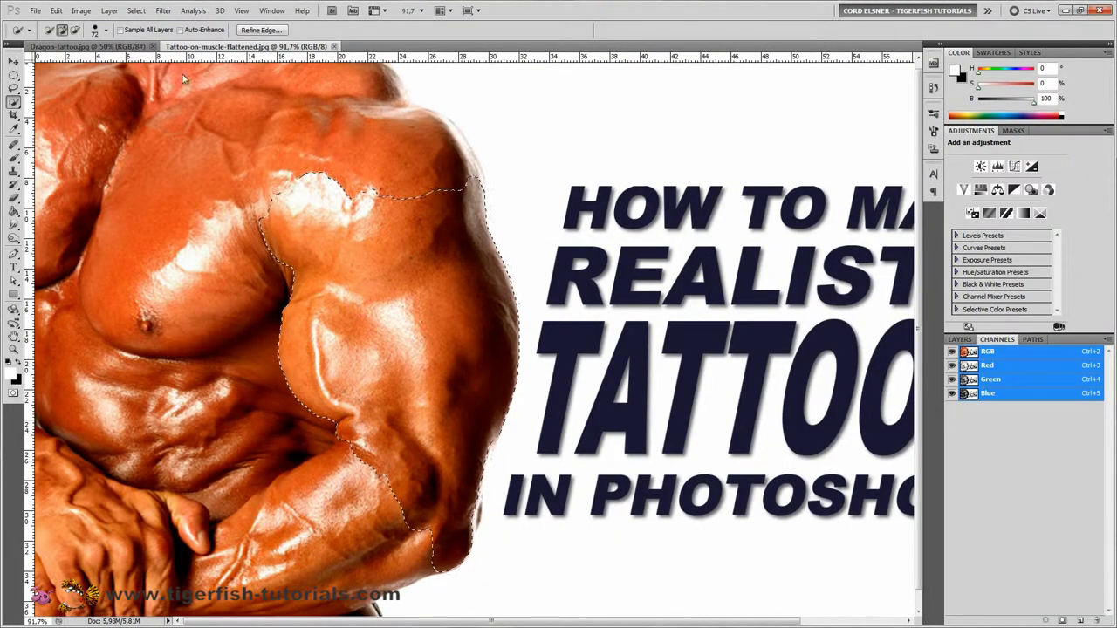
Step: Save the arm selection as a new channel named tattoo-alpha, return to the layers, and deselect
left_click(137, 10)
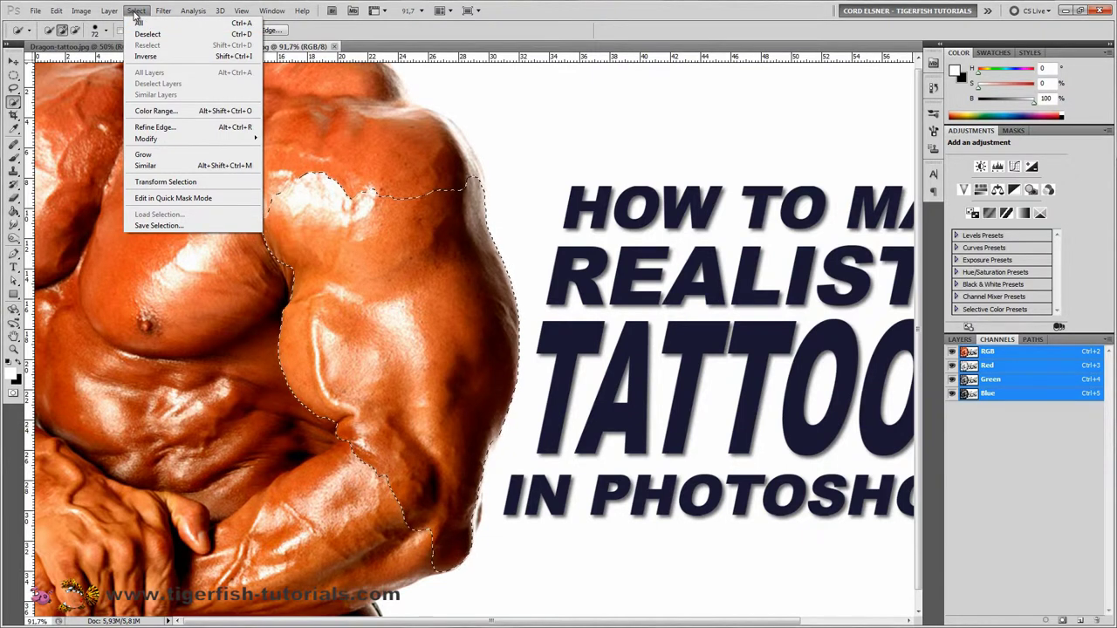
left_click(155, 225)
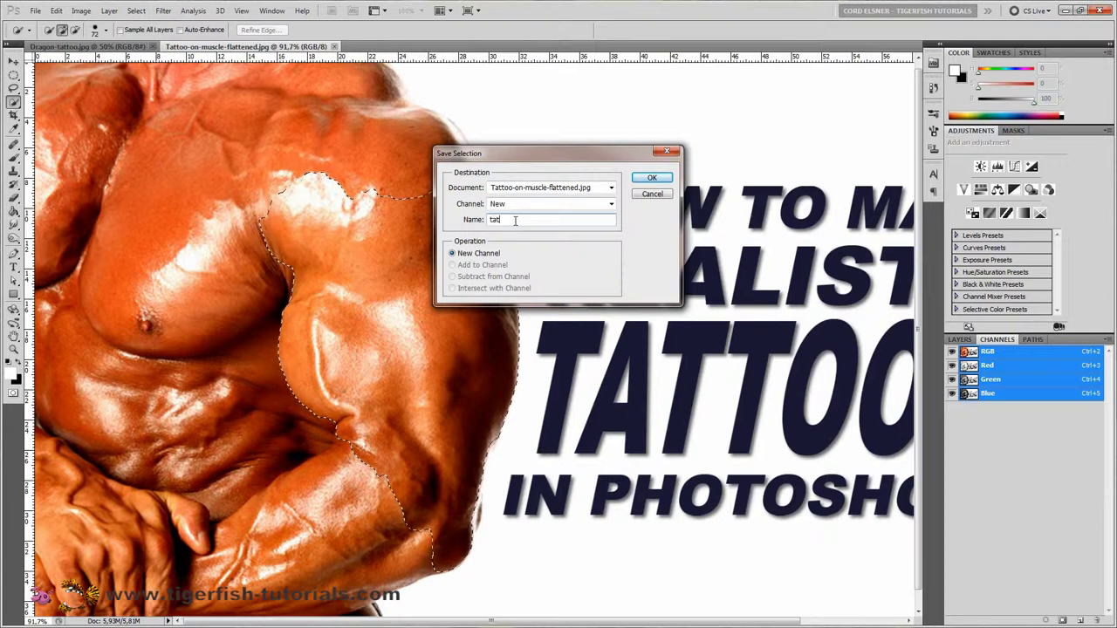
type("o-ar")
left_click(652, 178)
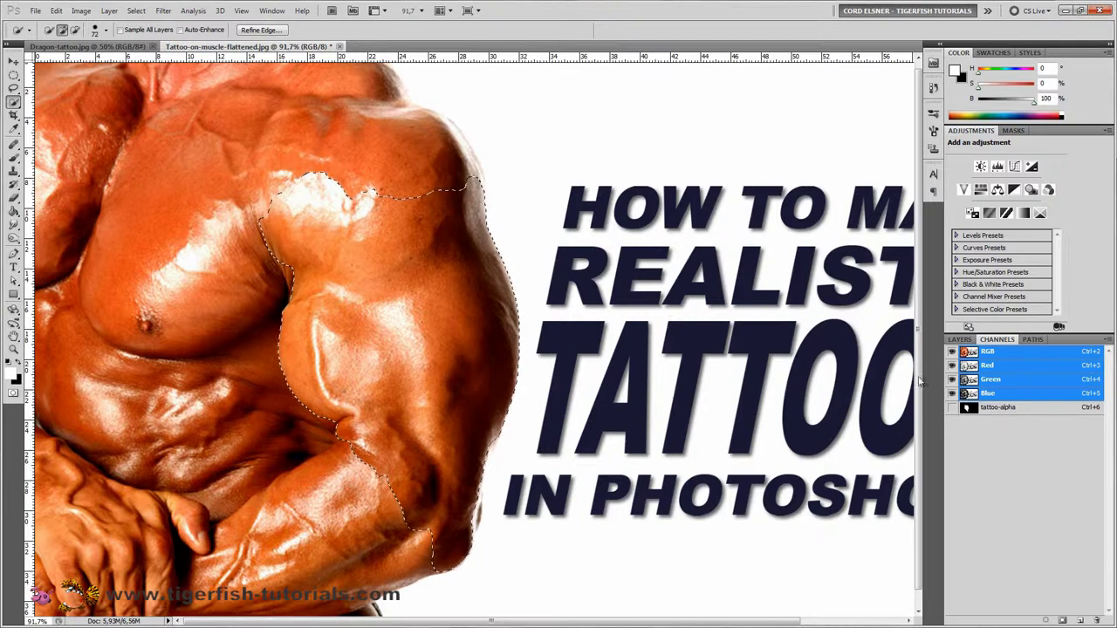
left_click(960, 339)
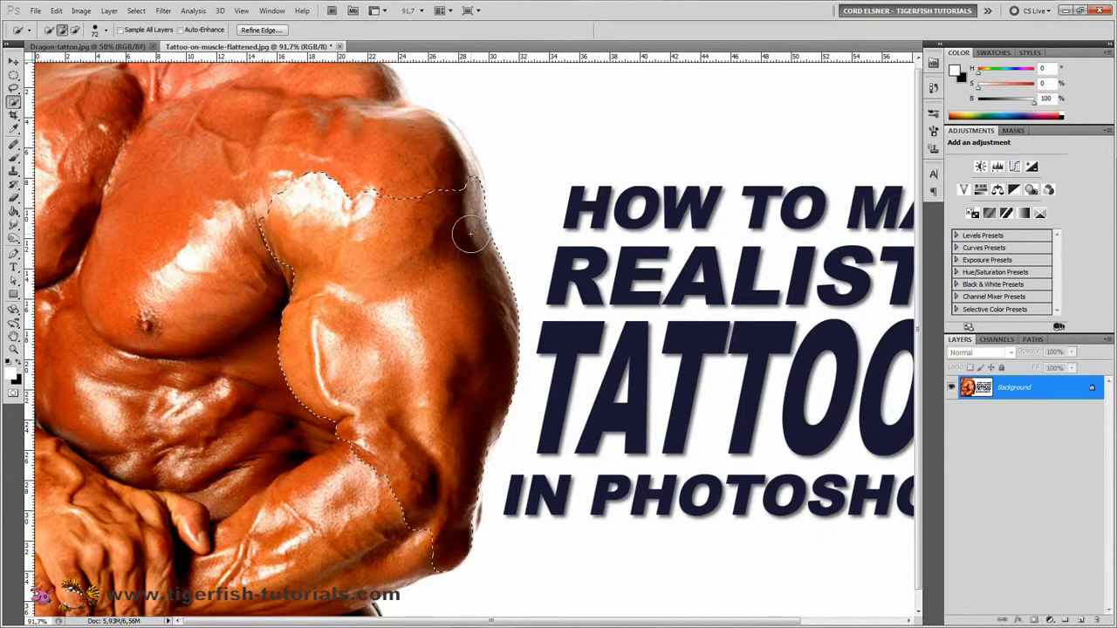
key("ctrl+d")
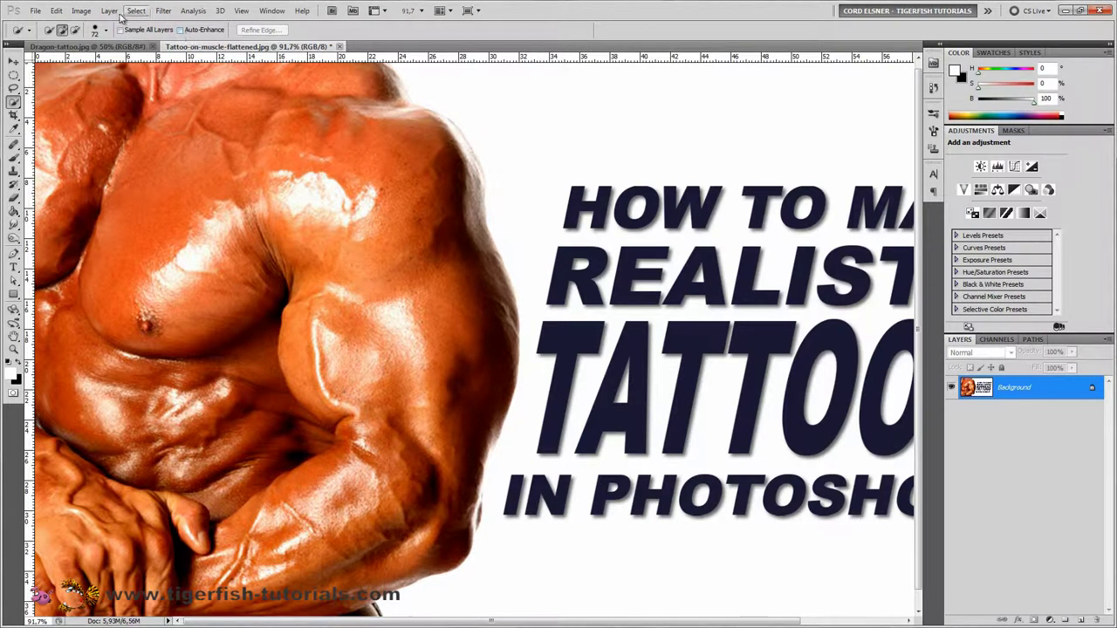
Step: Duplicate the muscle photo as a new document named Displacement-Map
left_click(81, 10)
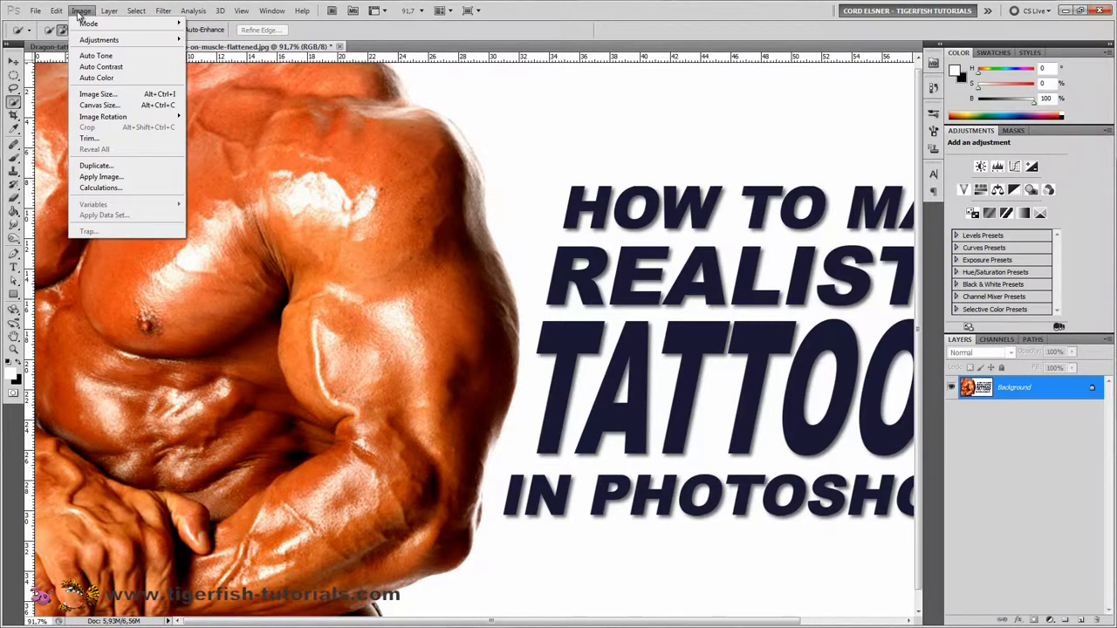
left_click(113, 165)
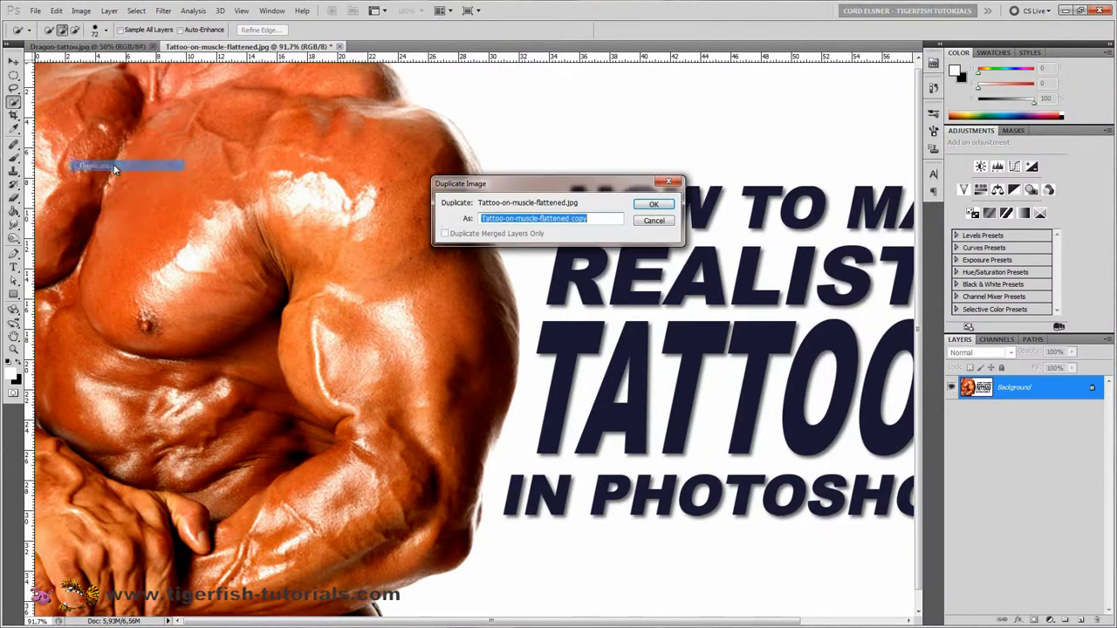
type("Displacement-")
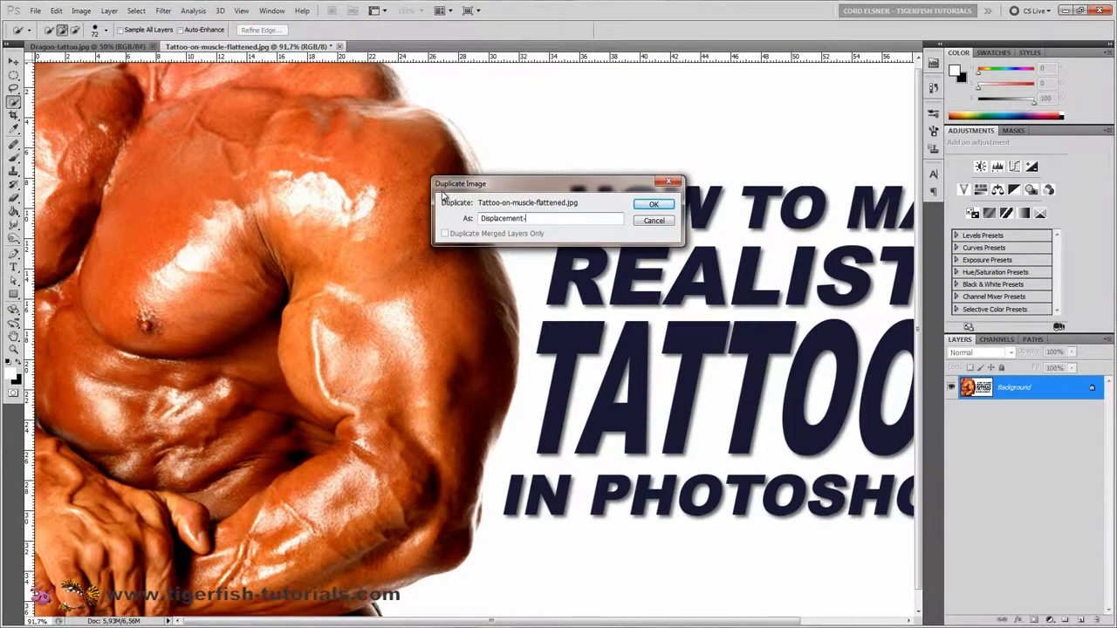
key("Return")
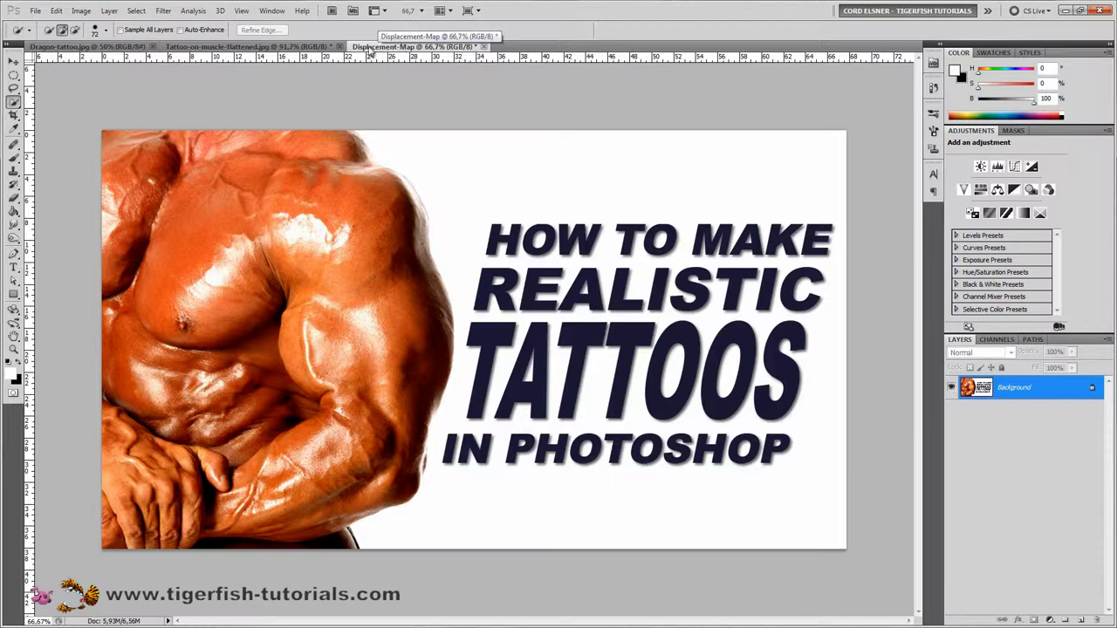
Step: Apply a Gaussian Blur with a 3-pixel radius to the Displacement-Map image
left_click(162, 11)
mouse_move(185, 119)
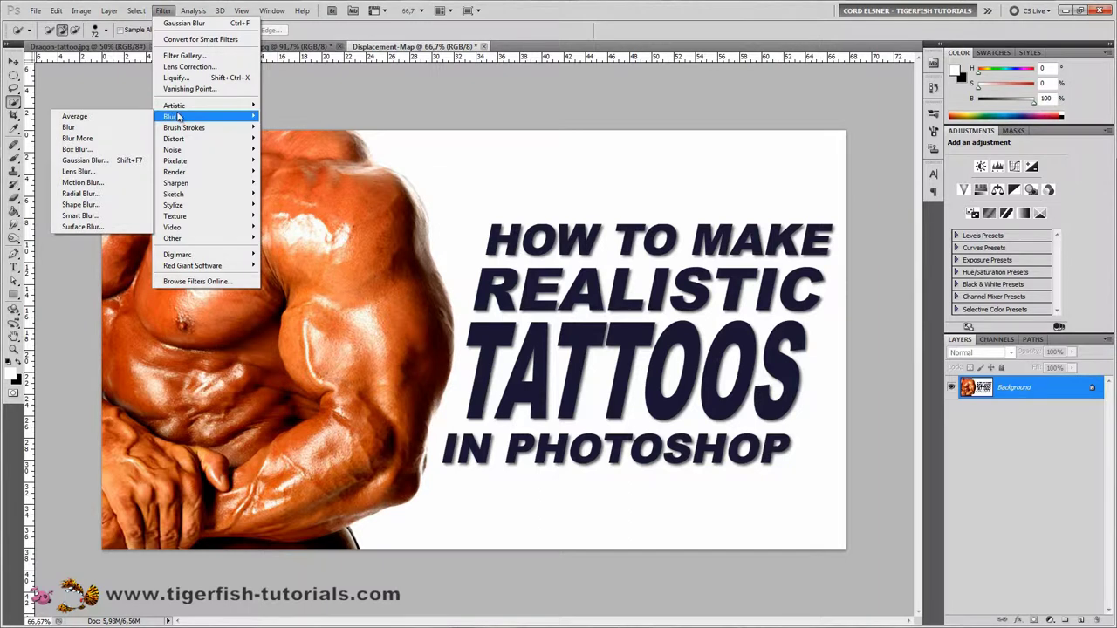
left_click(100, 161)
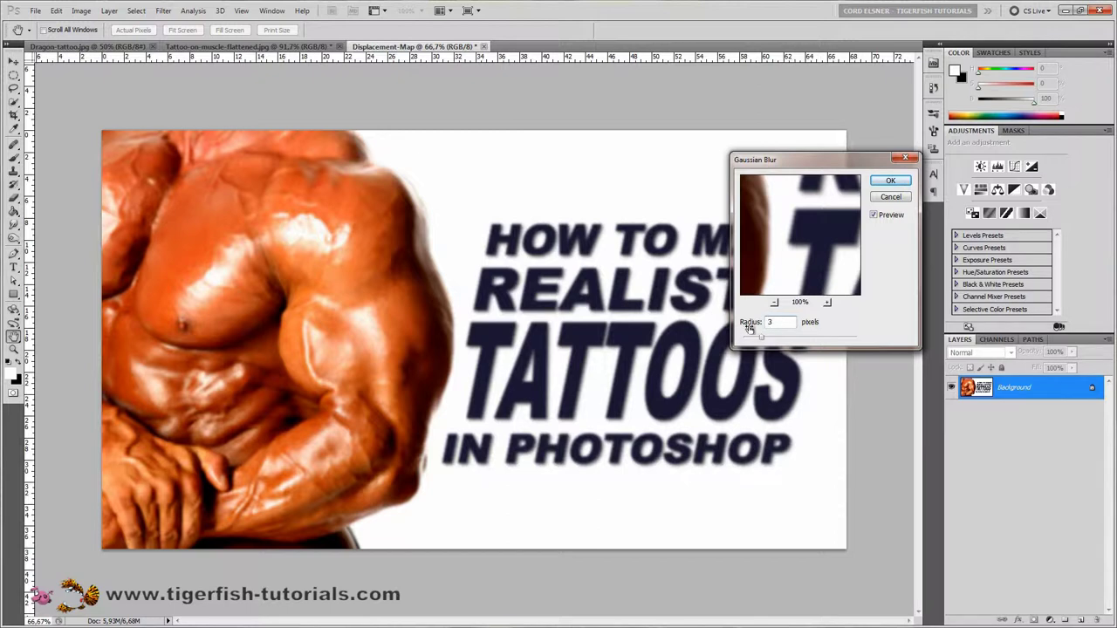
left_click(890, 184)
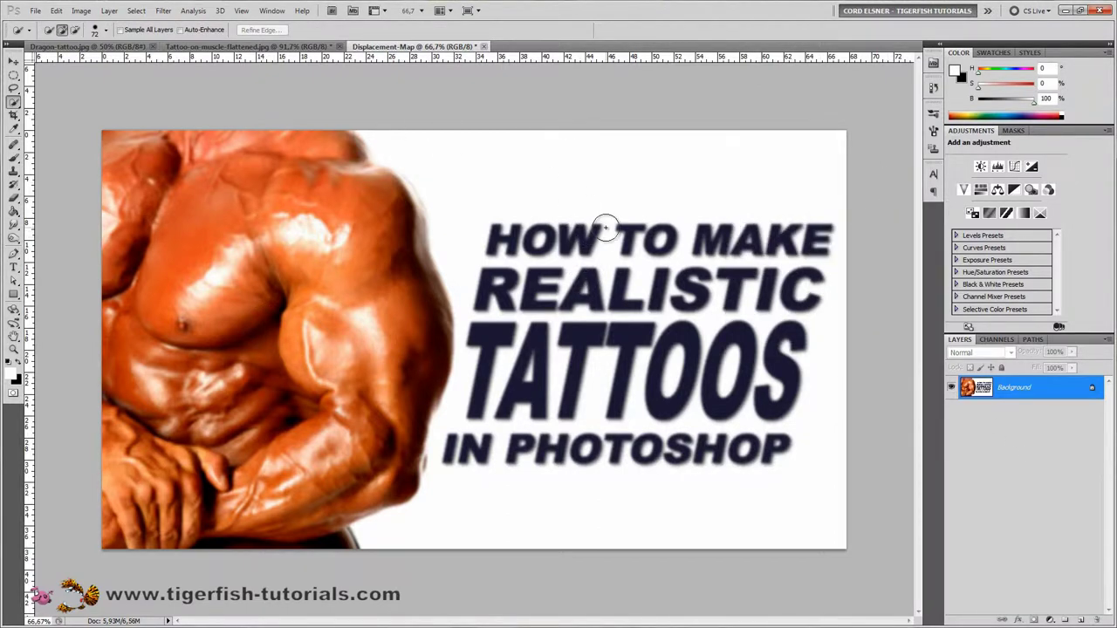
Step: Desaturate the blurred Displacement-Map image to grayscale tones
left_click(80, 11)
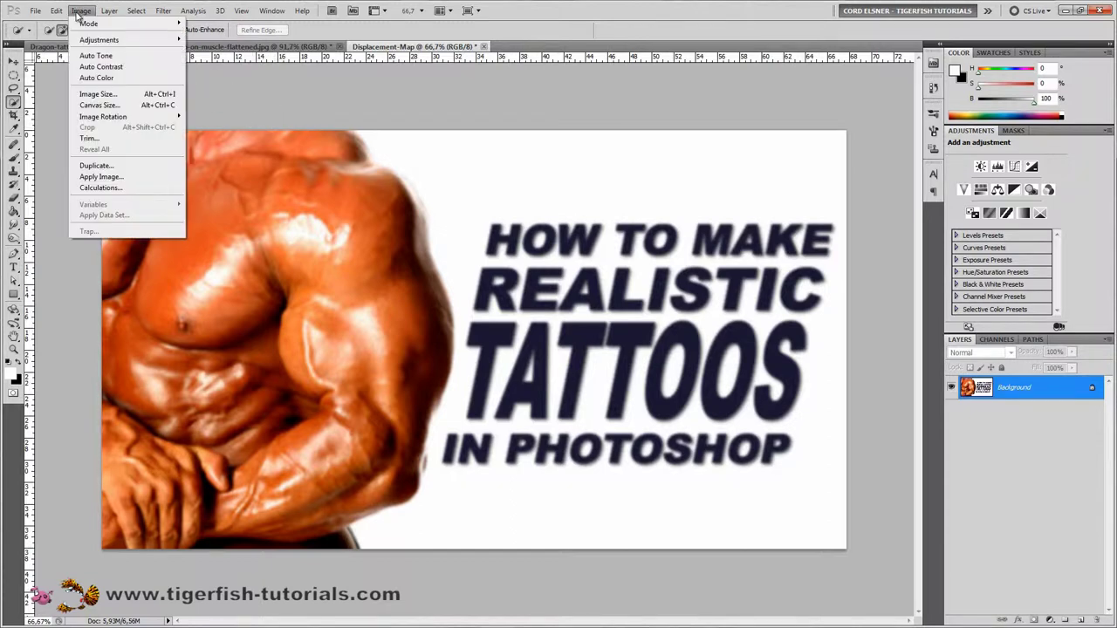
mouse_move(93, 44)
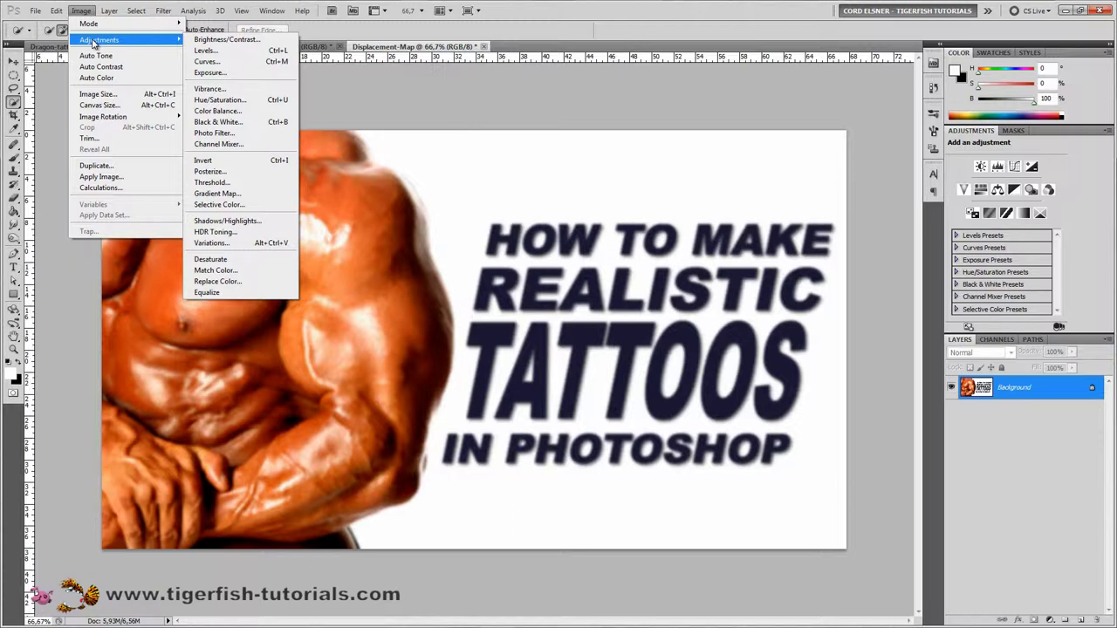
left_click(210, 259)
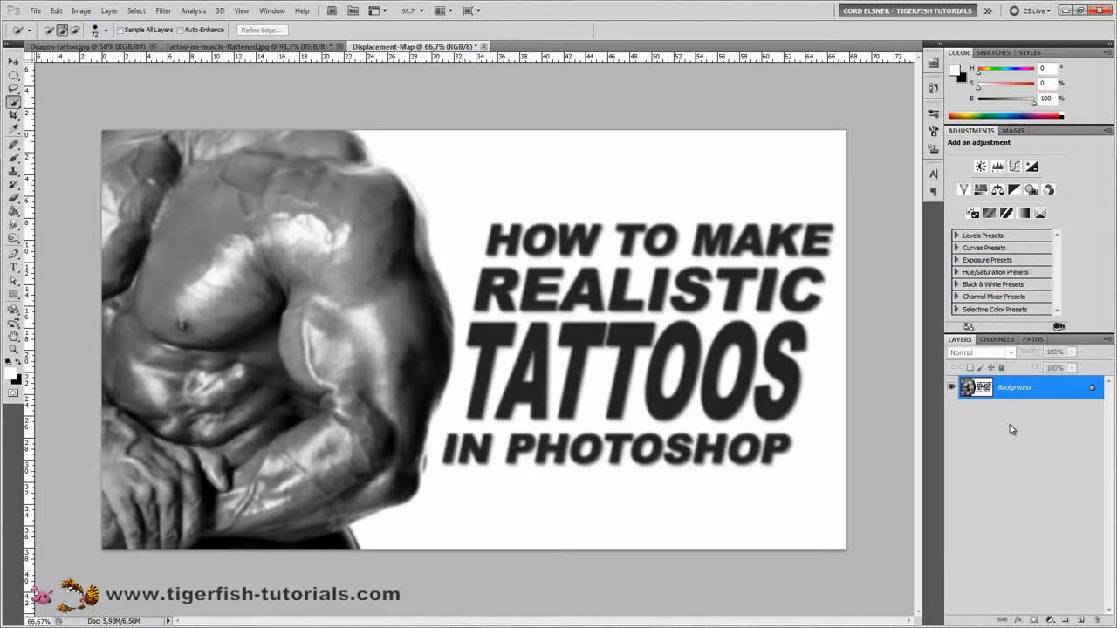
Step: Boost contrast with a Levels adjustment layer by raising the black input and lowering the white input to about 218, and flatten the image
left_click(998, 166)
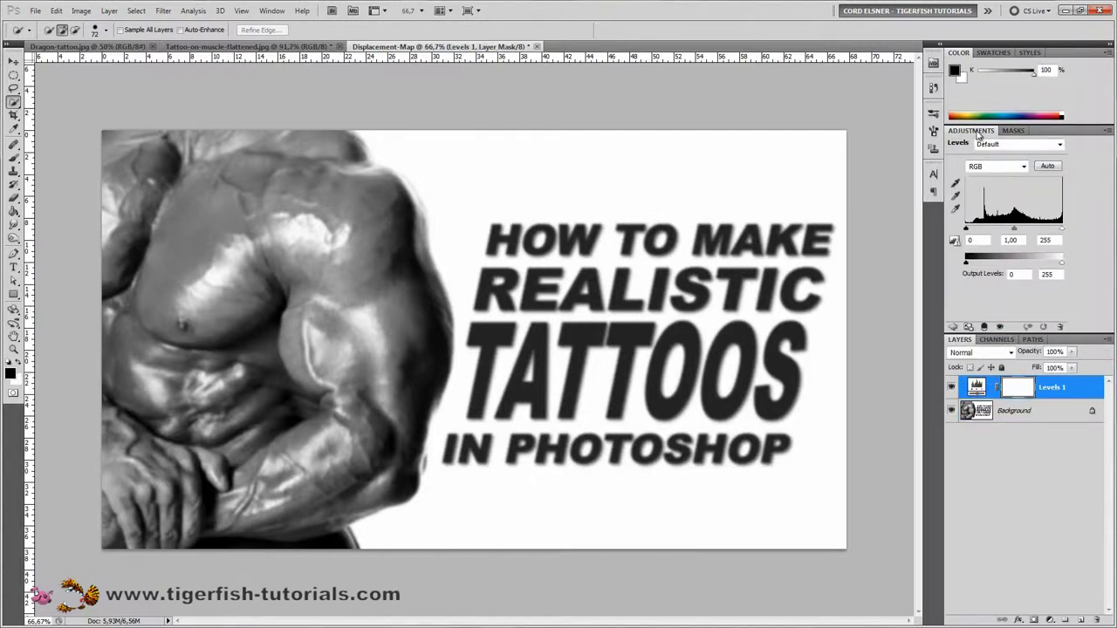
left_click_drag(966, 230, 978, 232)
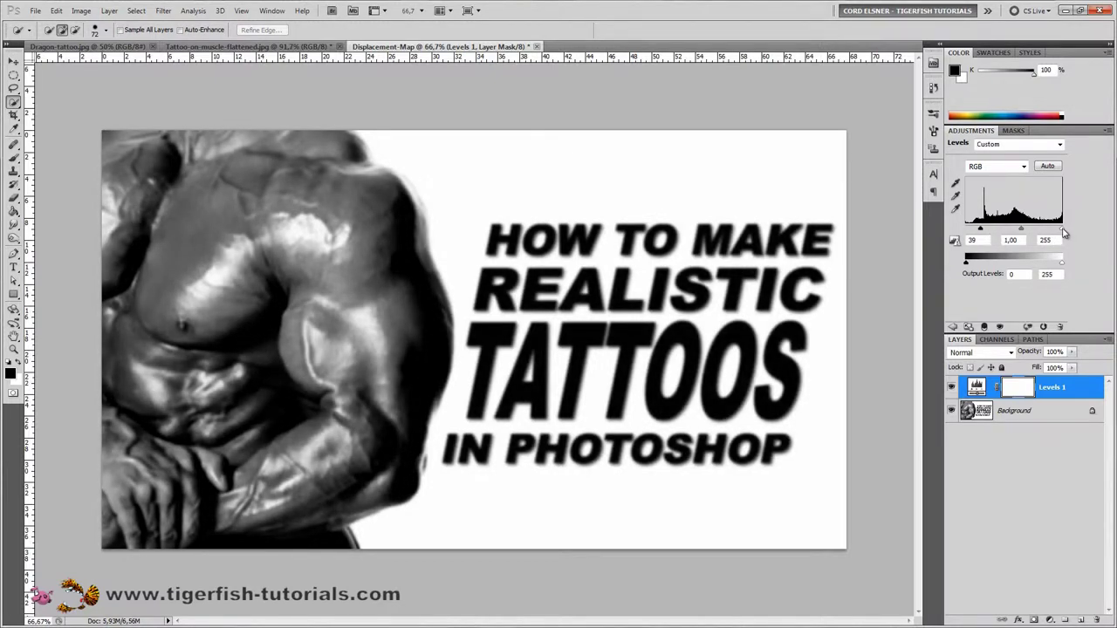
left_click_drag(1061, 232, 1048, 231)
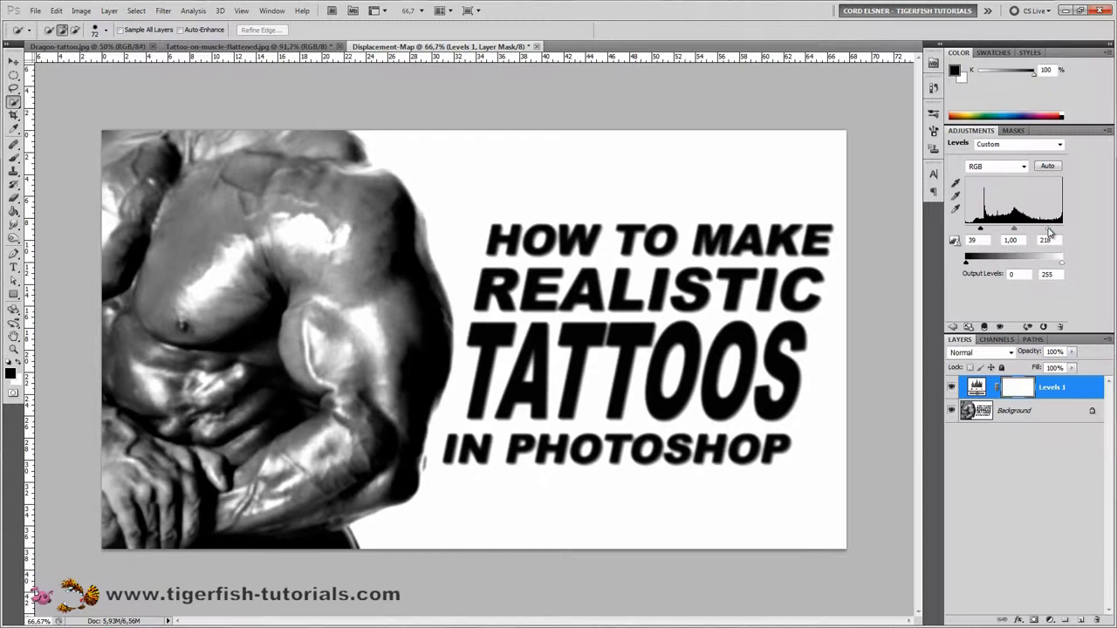
left_click_drag(980, 230, 983, 230)
right_click(1058, 417)
left_click(1037, 517)
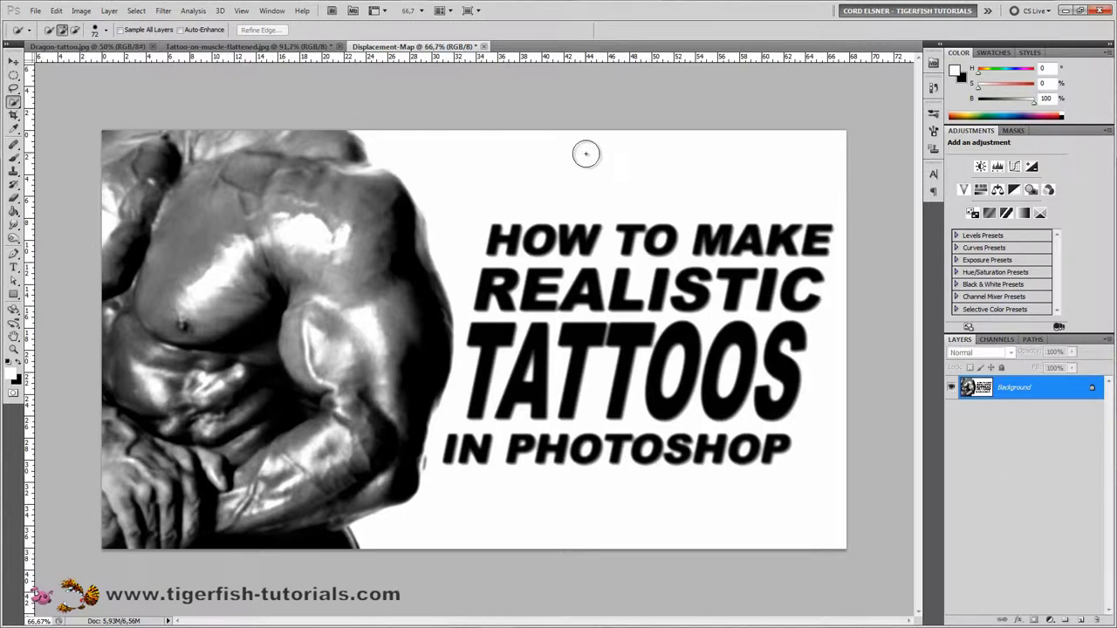
Step: Save the flattened displacement map as Displacement-Map.psd in the Project-Images folder
left_click(35, 11)
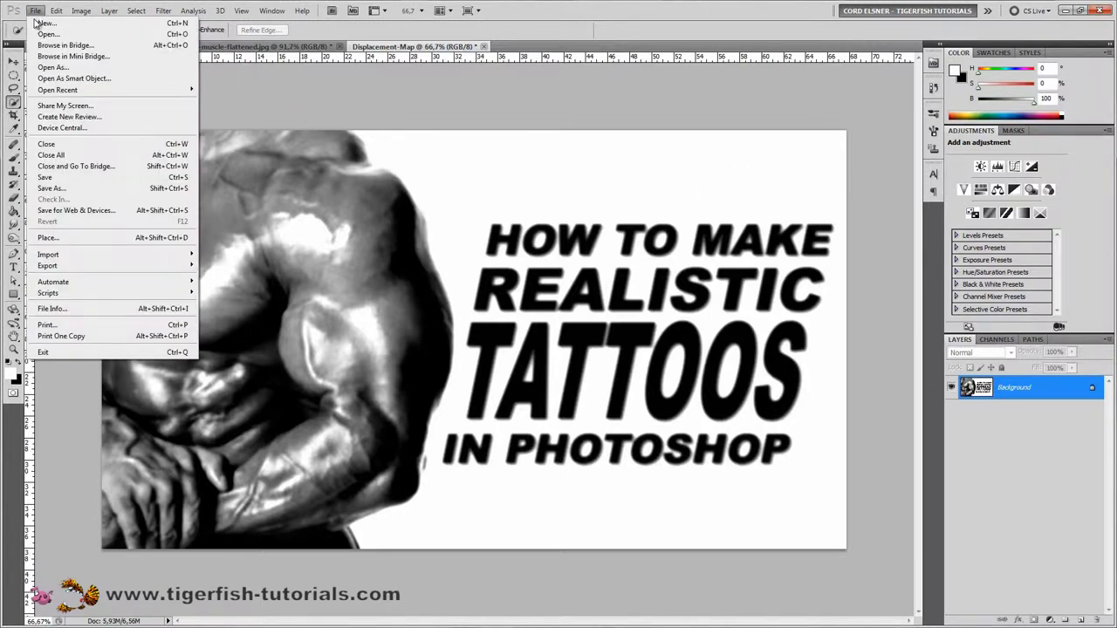
left_click(52, 187)
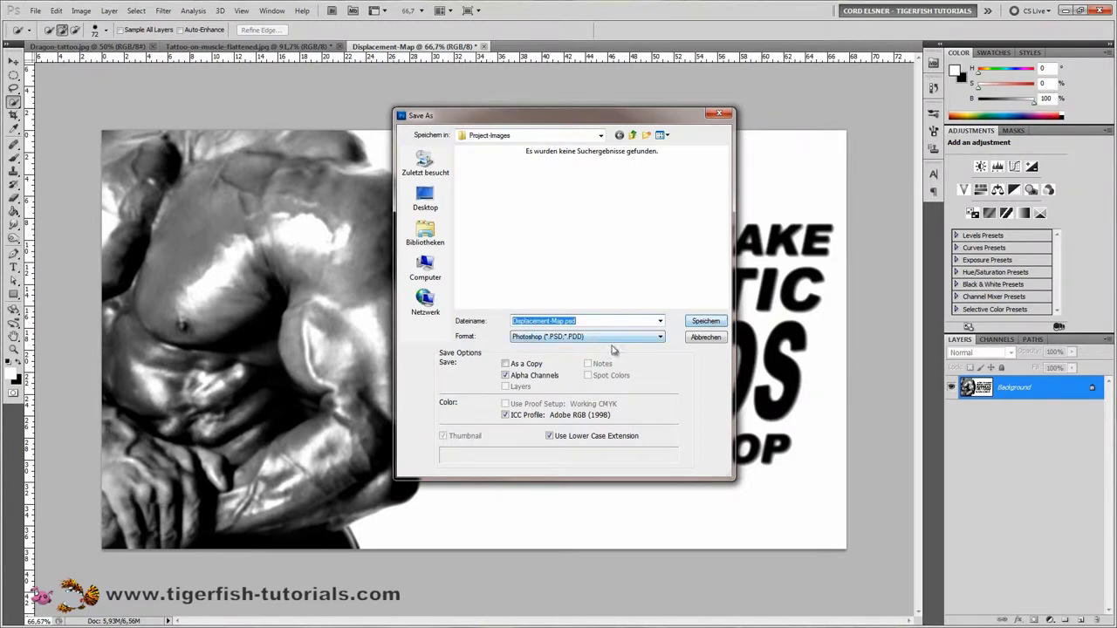
left_click(706, 322)
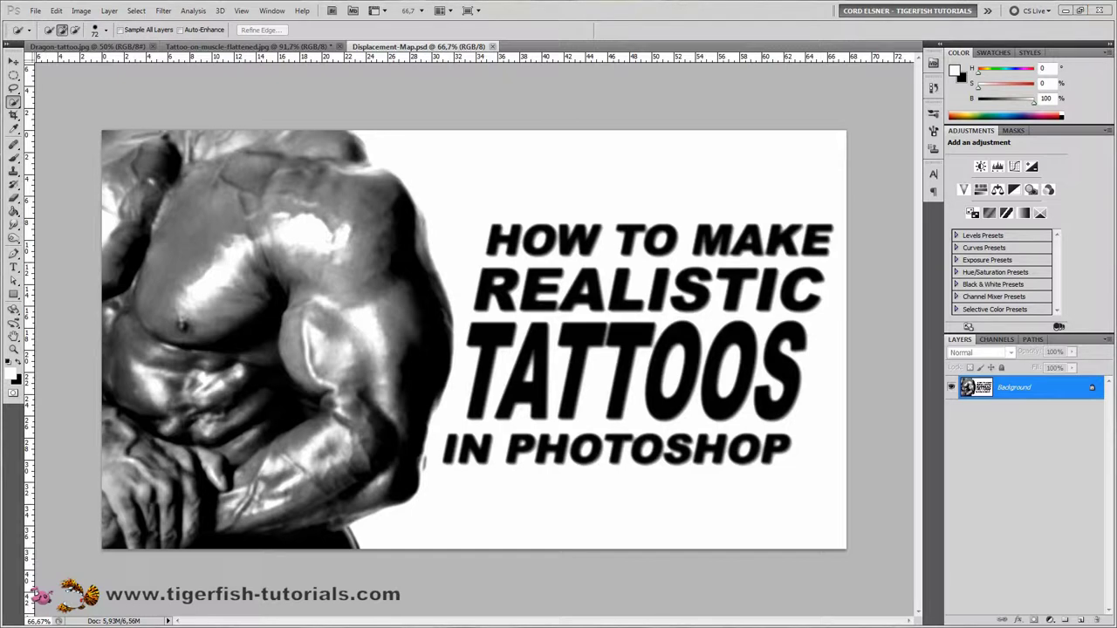
Step: Convert the locked background of the Dragon-tattoo.jpg document into a regular layer with the default name
left_click(60, 47)
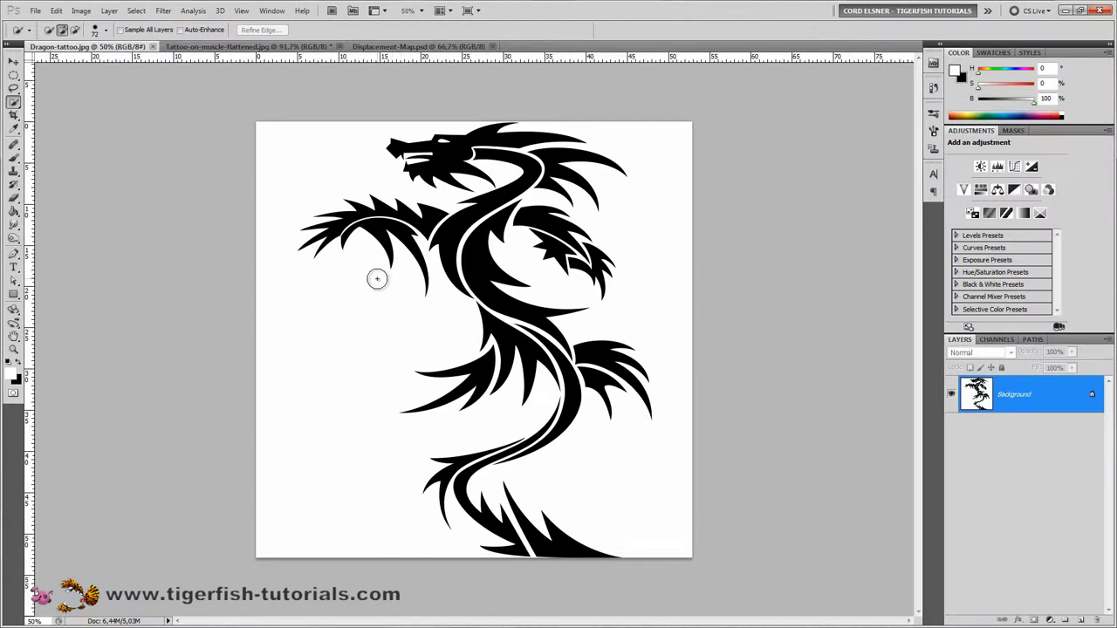
double_click(1013, 400)
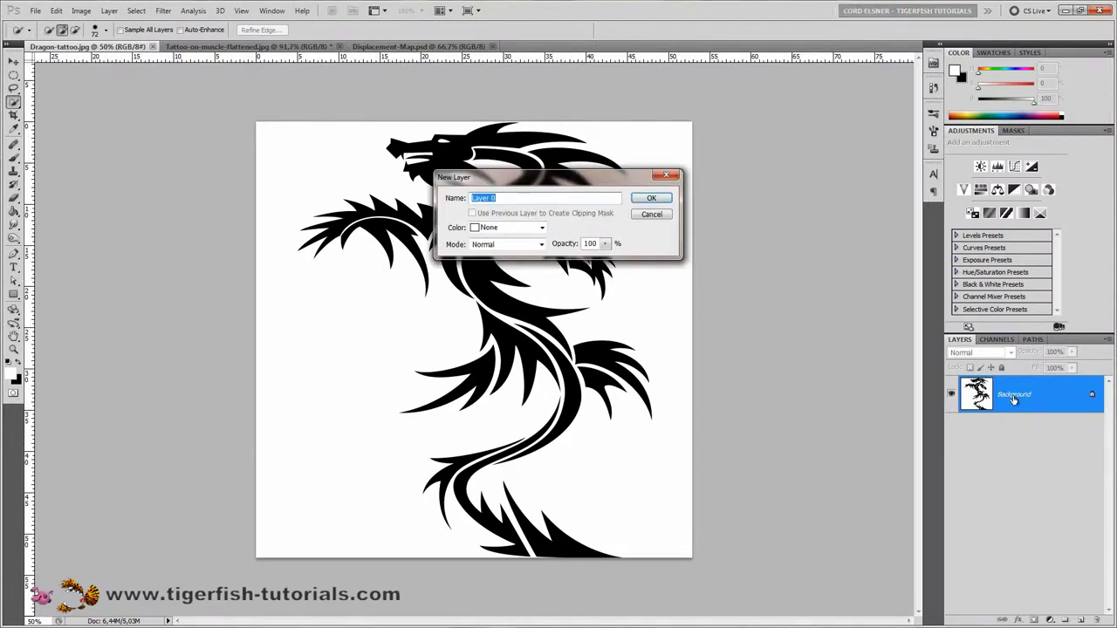
left_click(651, 198)
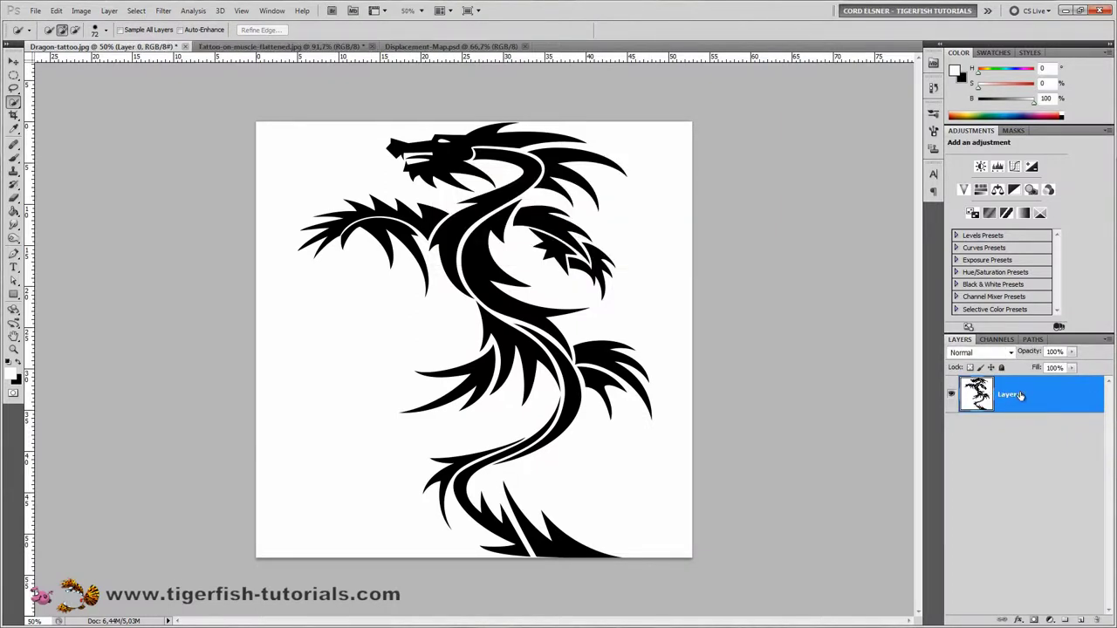
Step: Delete all white around the dragon using a non-contiguous Magic Wand selection with tolerance 80, and deselect
right_click(13, 103)
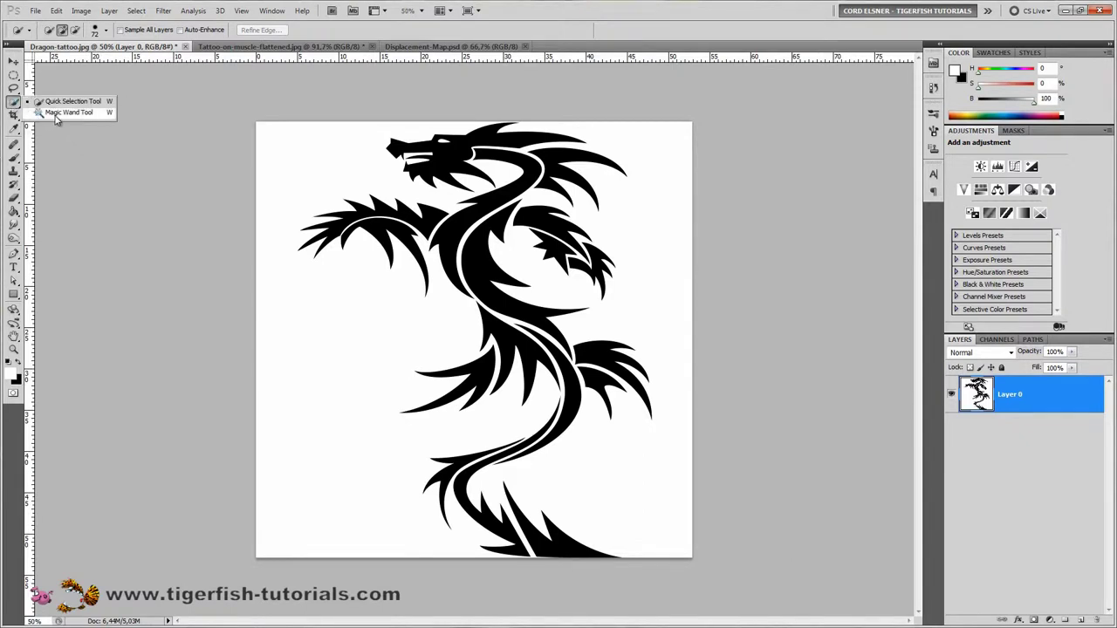
left_click(53, 116)
left_click(138, 29)
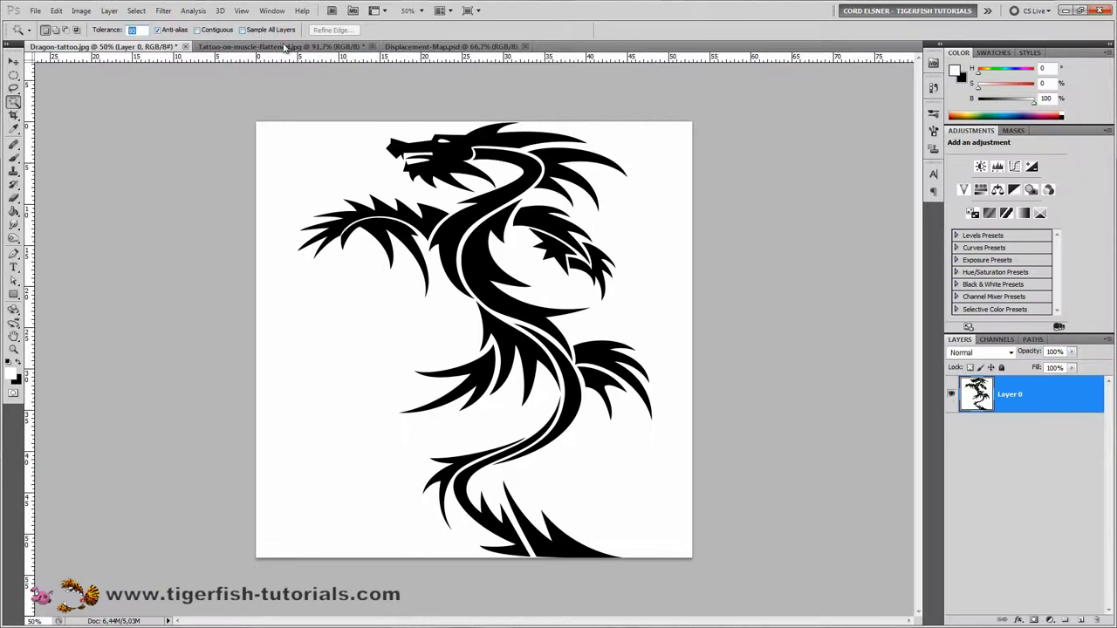
left_click(338, 341)
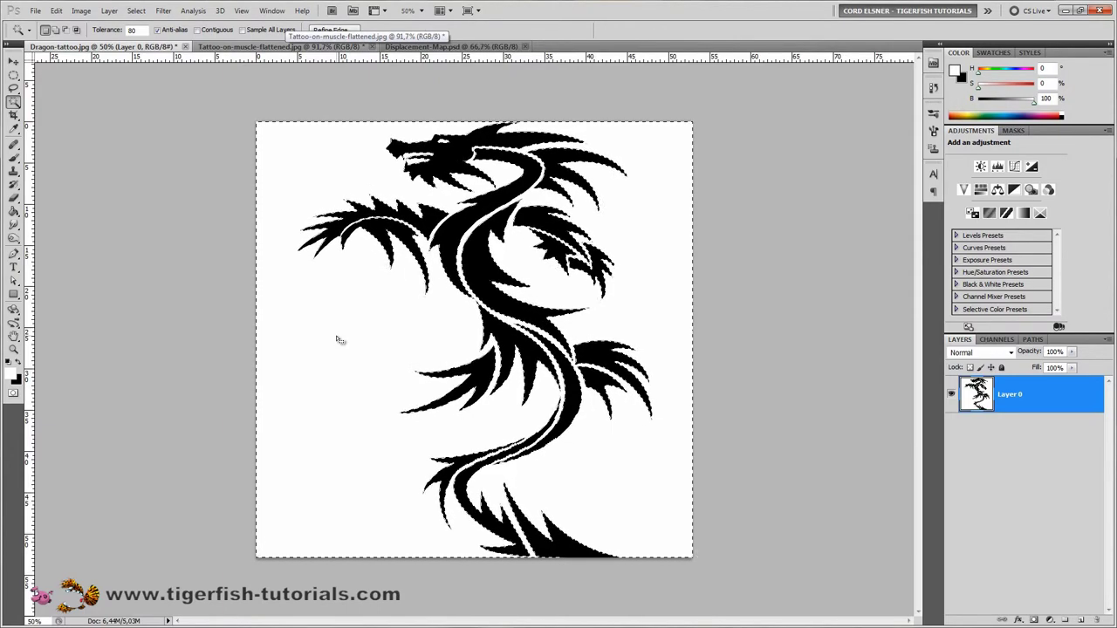
key("Delete")
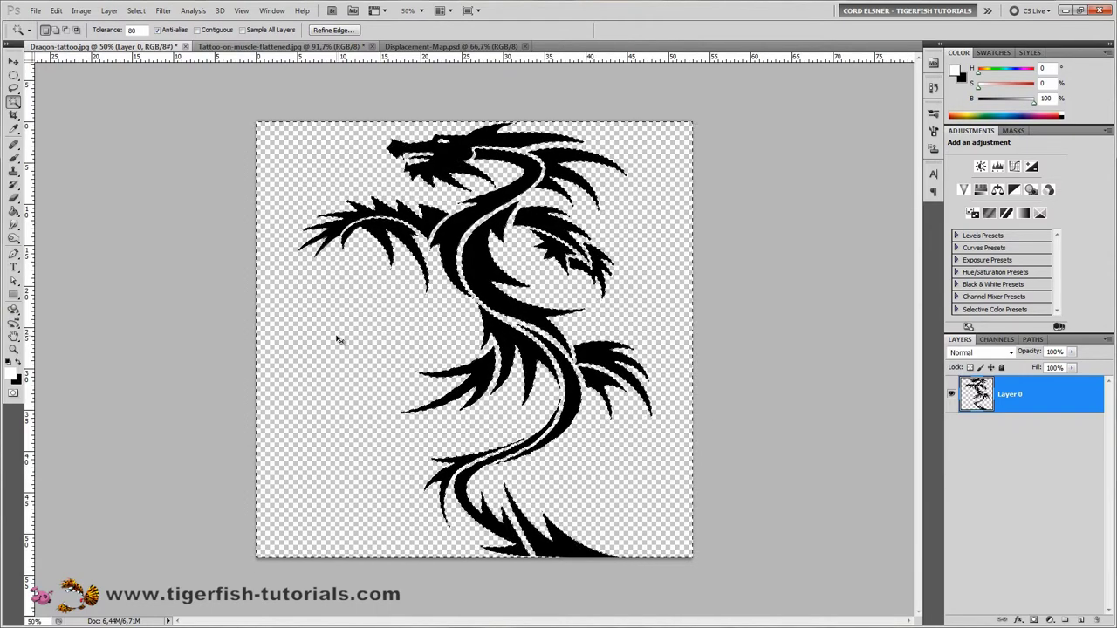
key("ctrl+d")
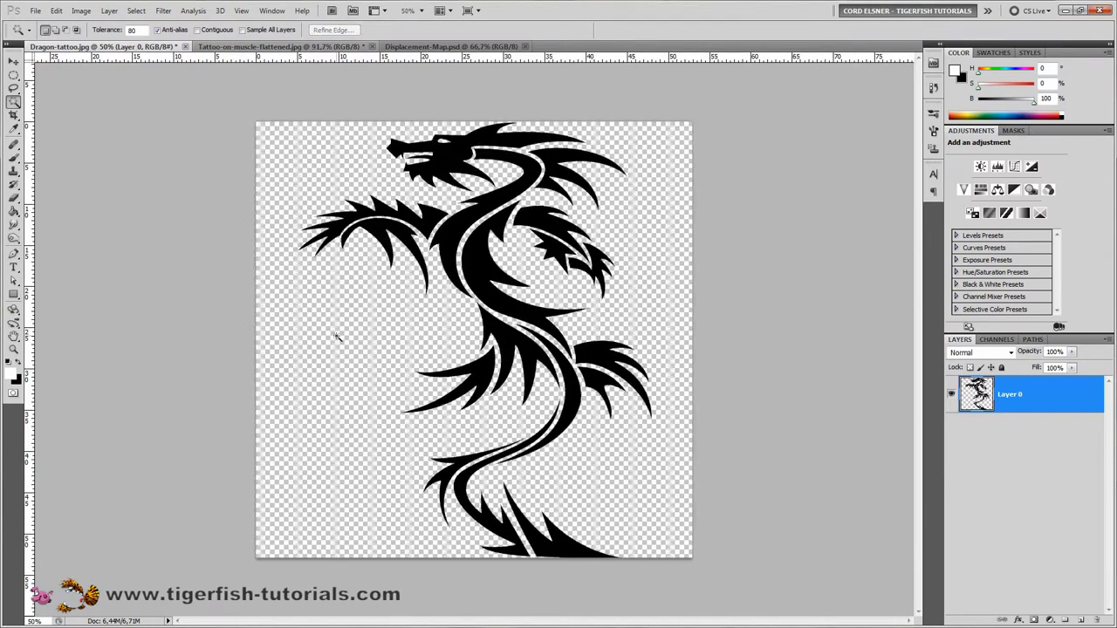
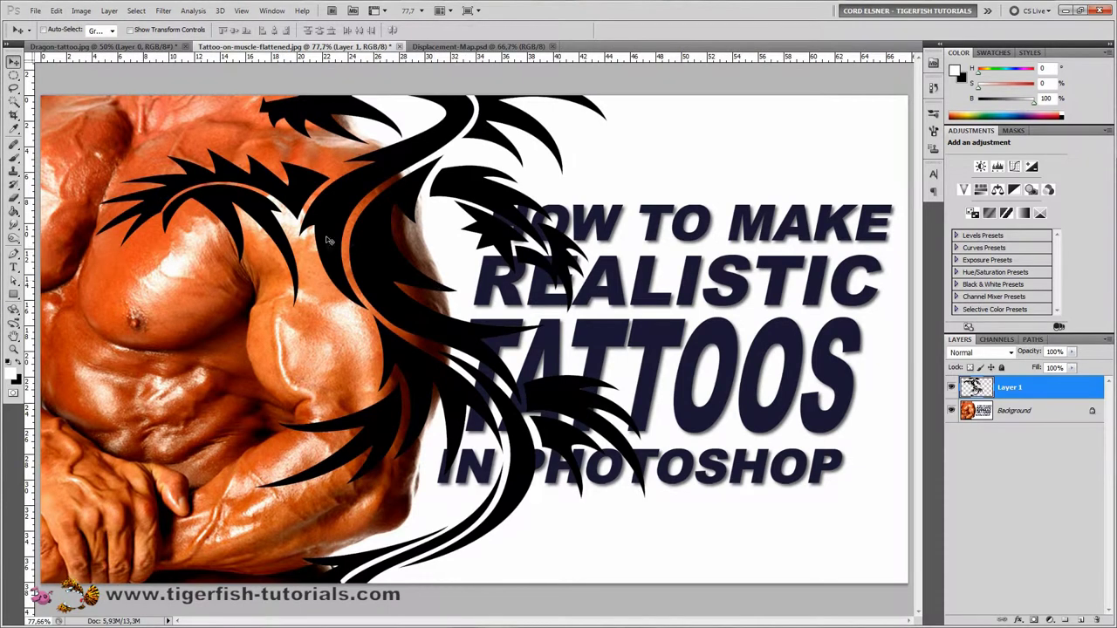
Step: Scale the dragon layer in the muscle photo proportionally to about 41.6% and position it over the upper arm
left_click_drag(377, 179, 404, 238)
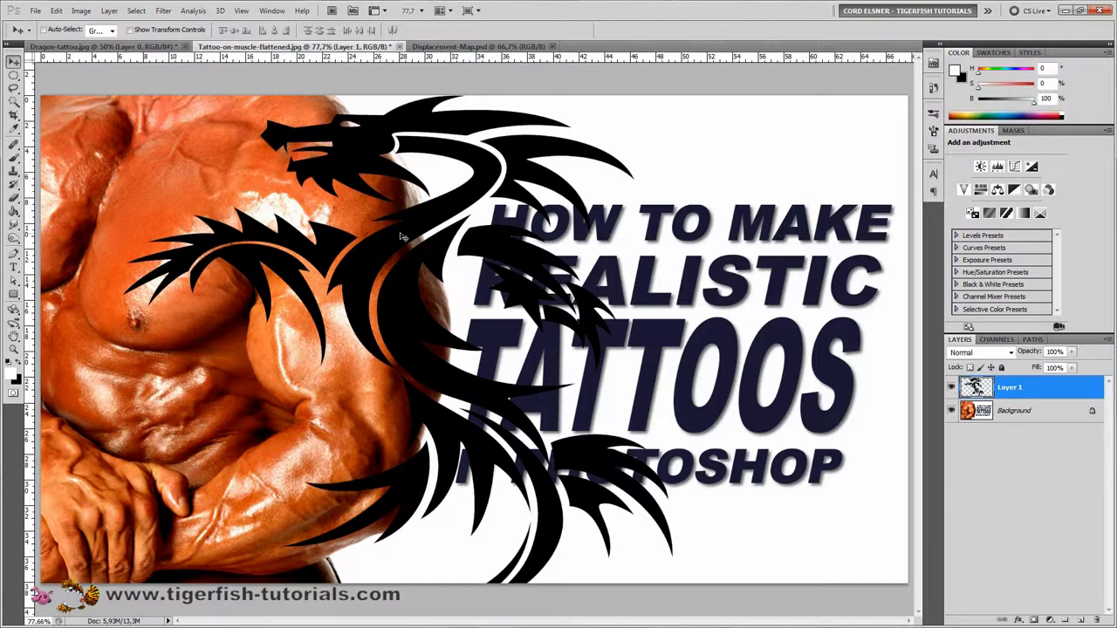
key("ctrl+t")
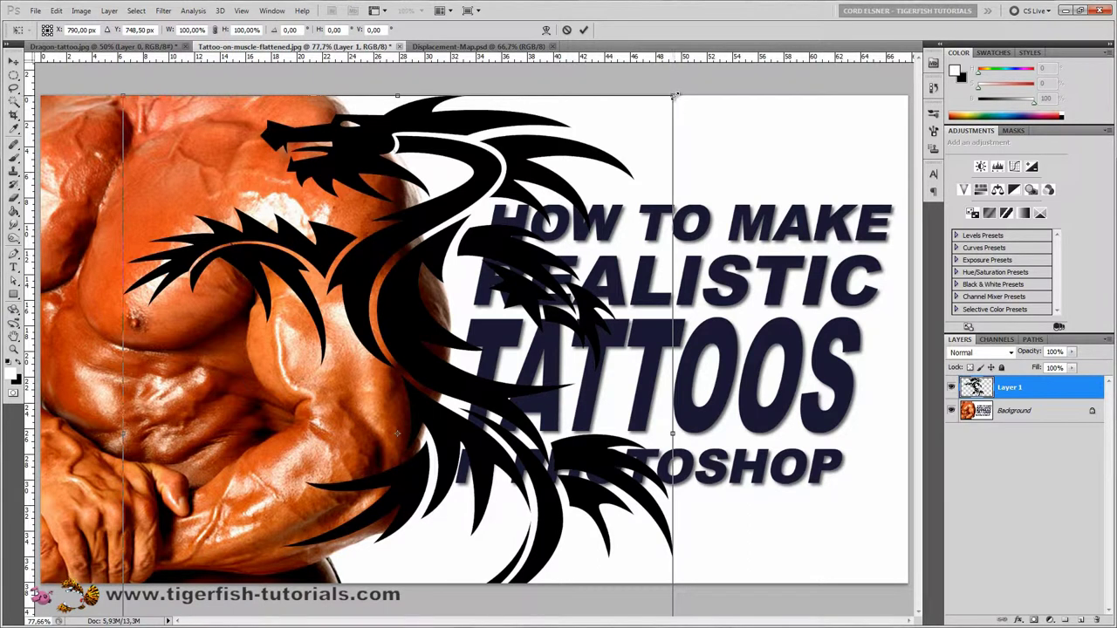
left_click_drag(674, 94, 536, 265)
left_click_drag(368, 356, 405, 229)
left_click_drag(568, 142, 462, 259)
left_click_drag(383, 358, 408, 260)
left_click_drag(500, 167, 444, 234)
left_click_drag(379, 283, 393, 260)
left_click_drag(460, 207, 435, 237)
left_click_drag(379, 287, 399, 263)
left_click_drag(459, 210, 449, 207)
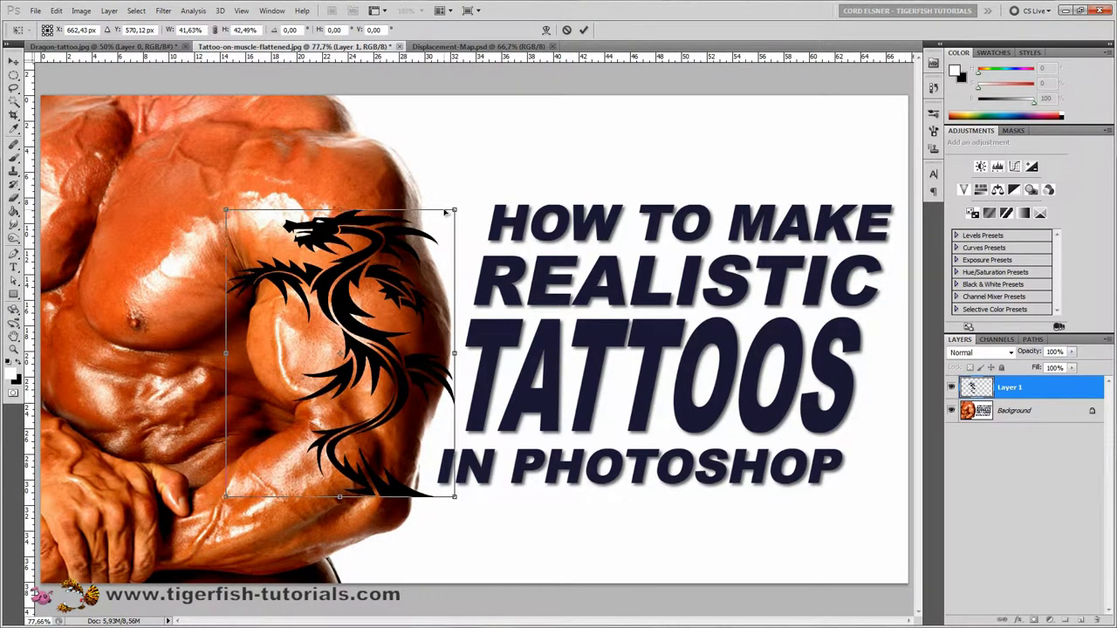
key("ctrl+z")
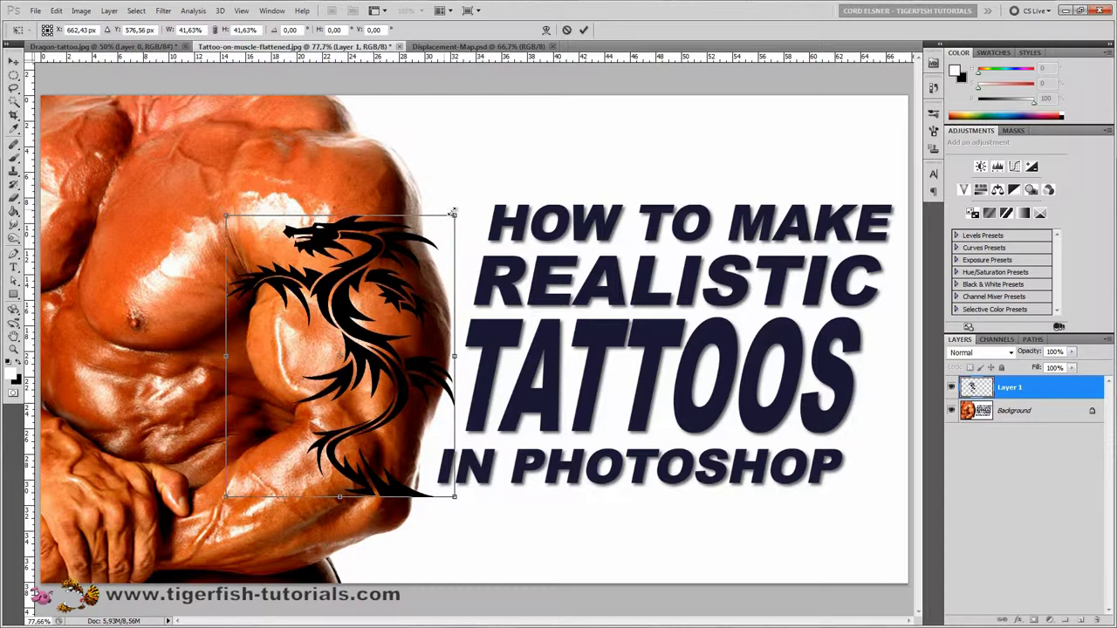
Step: Rotate the dragon about 9.9 degrees counterclockwise, shift it slightly up along the arm, and apply the transformation
left_click_drag(467, 210, 437, 197)
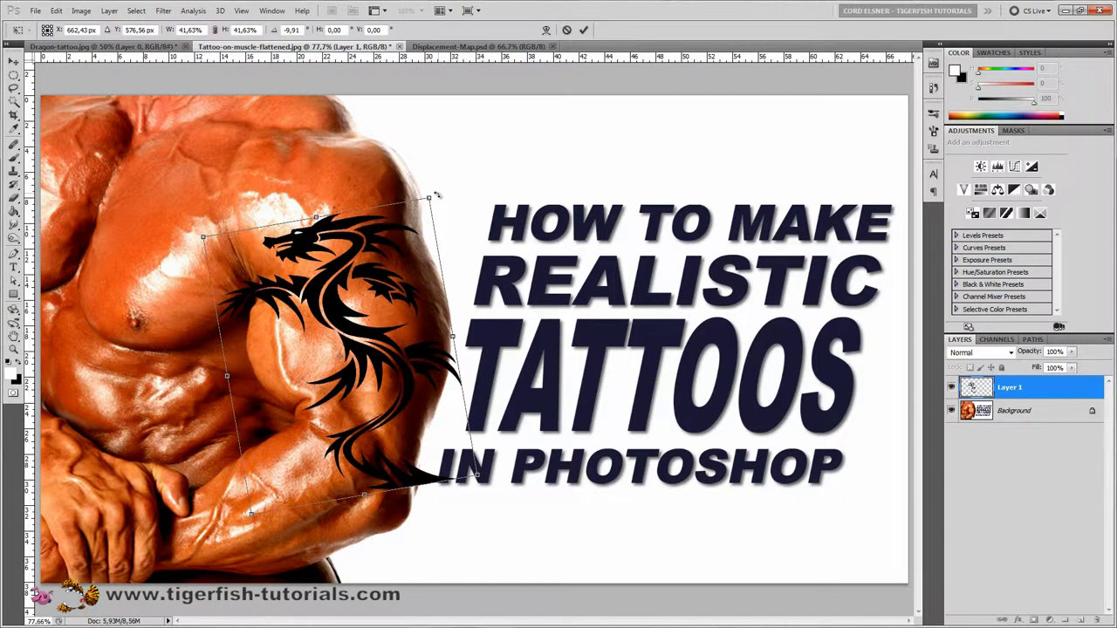
left_click_drag(388, 231, 399, 218)
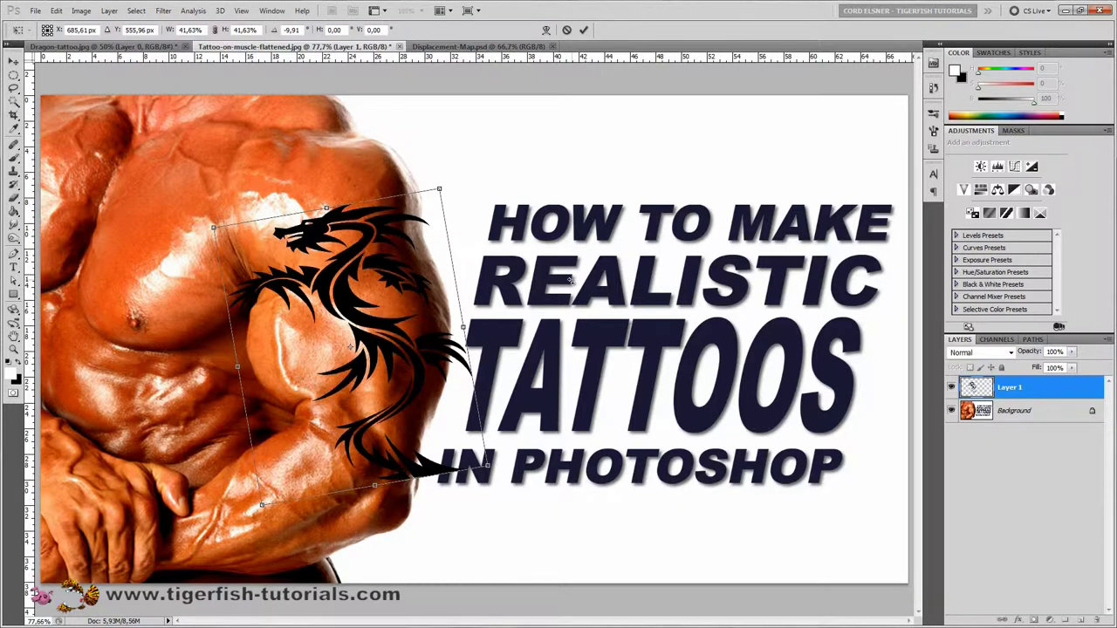
key("Return")
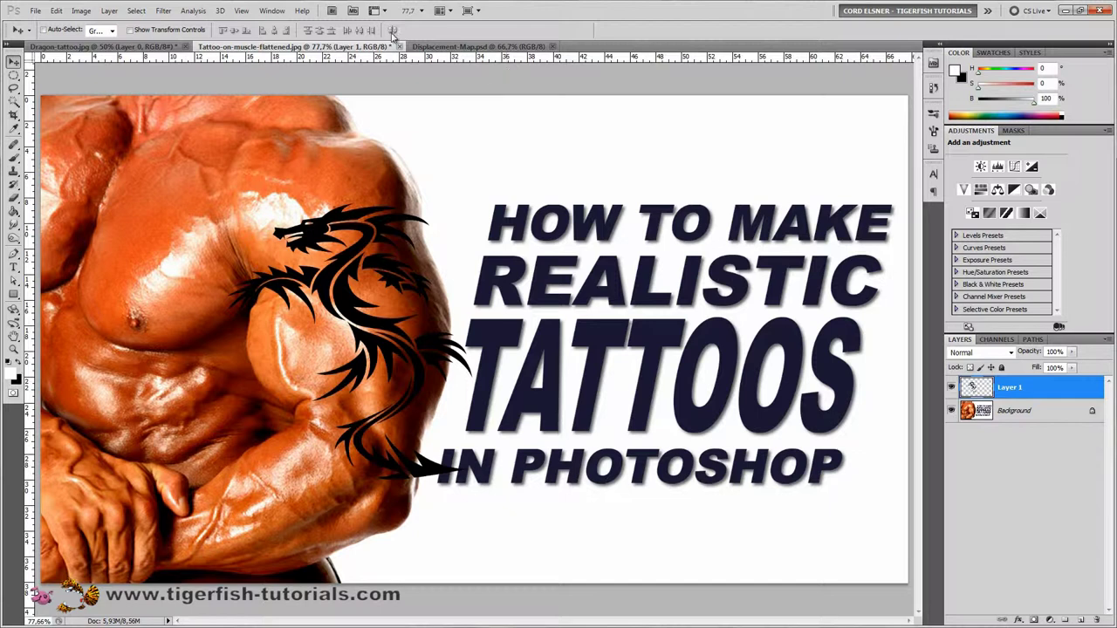
Step: Soften the dragon layer with a Gaussian Blur of 1 pixel radius
left_click(164, 10)
mouse_move(175, 116)
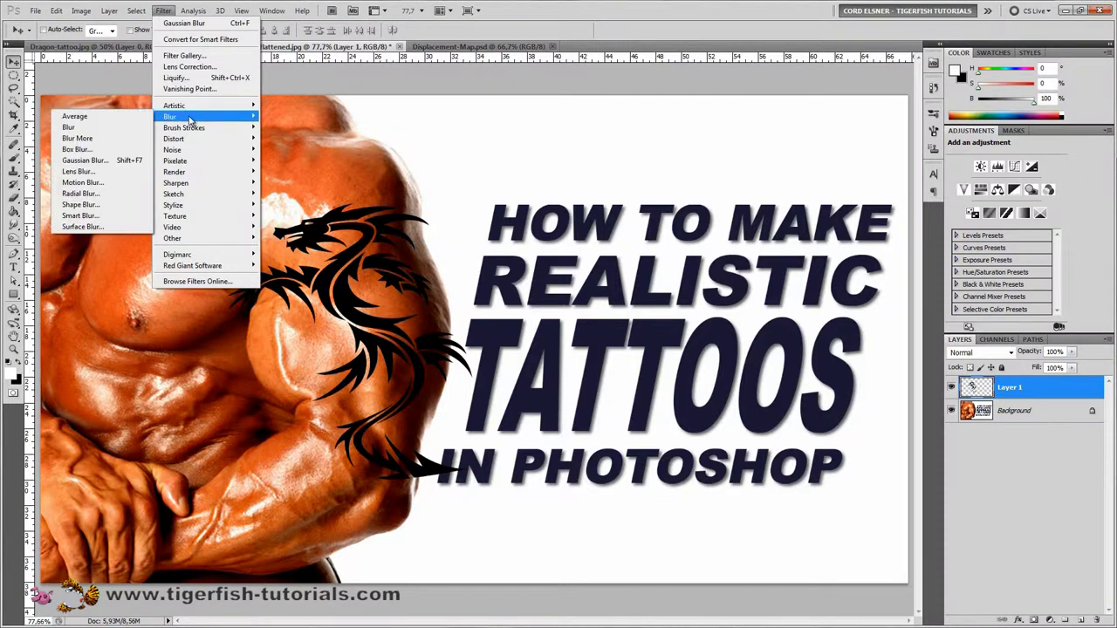
left_click(85, 159)
type("1")
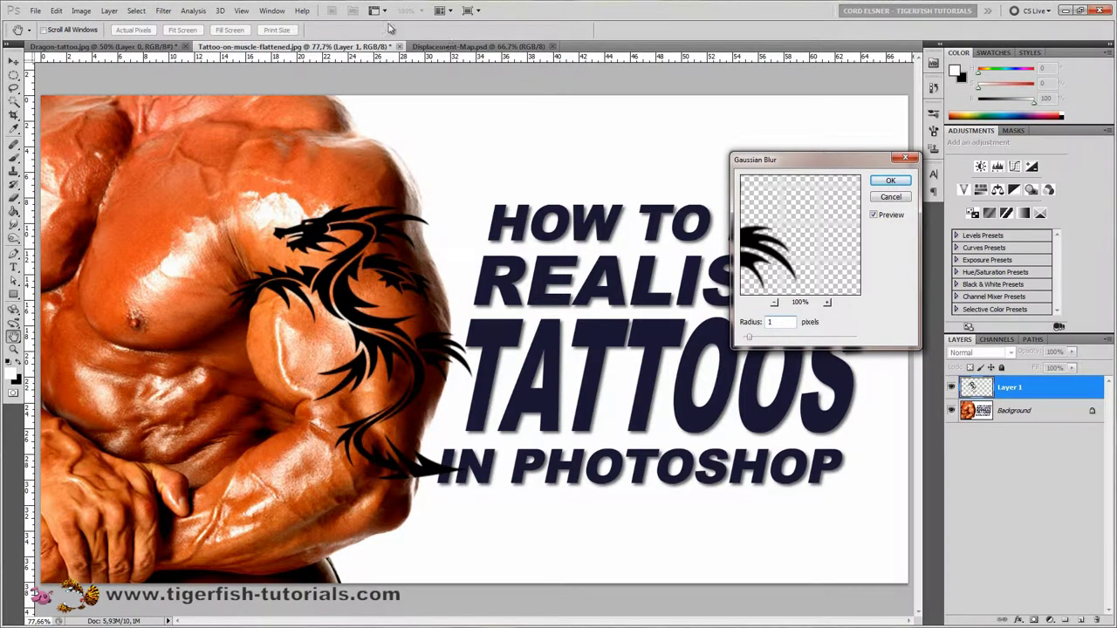
left_click(882, 183)
key("v")
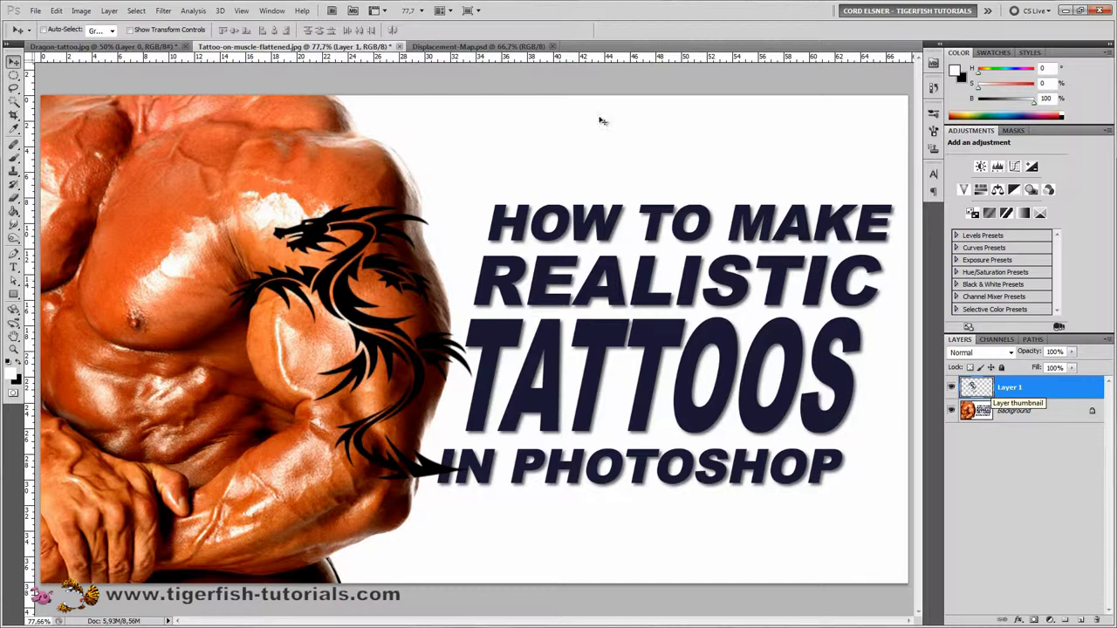
Step: Displace the dragon layer with Displacement-Map.psd, using horizontal and vertical scale 10, Stretch To Fit and Repeat Edge Pixels
left_click(166, 11)
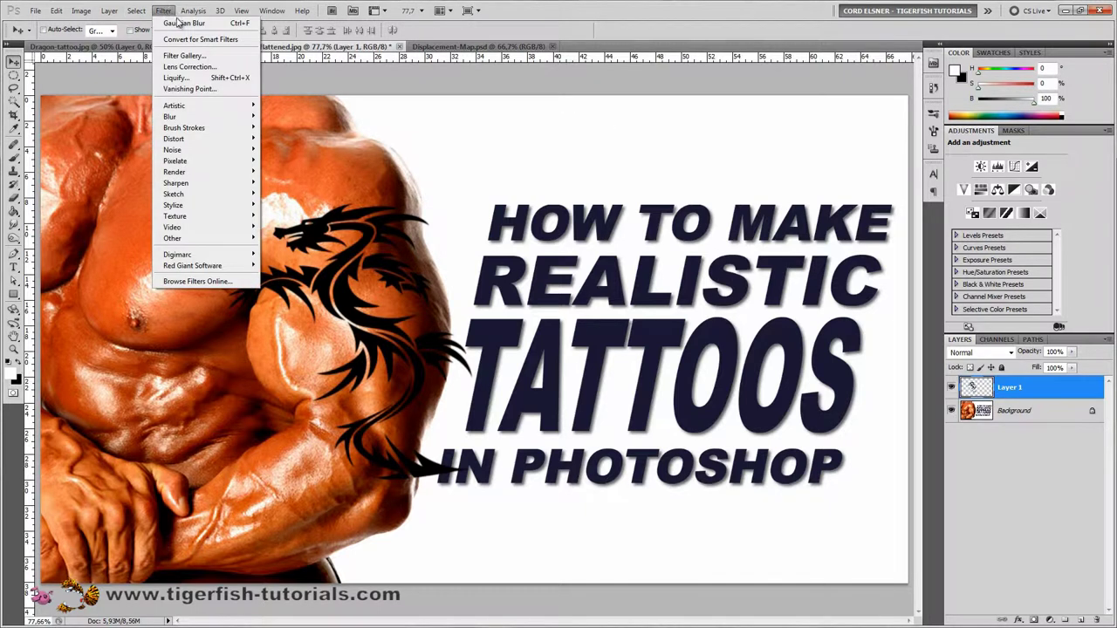
mouse_move(185, 139)
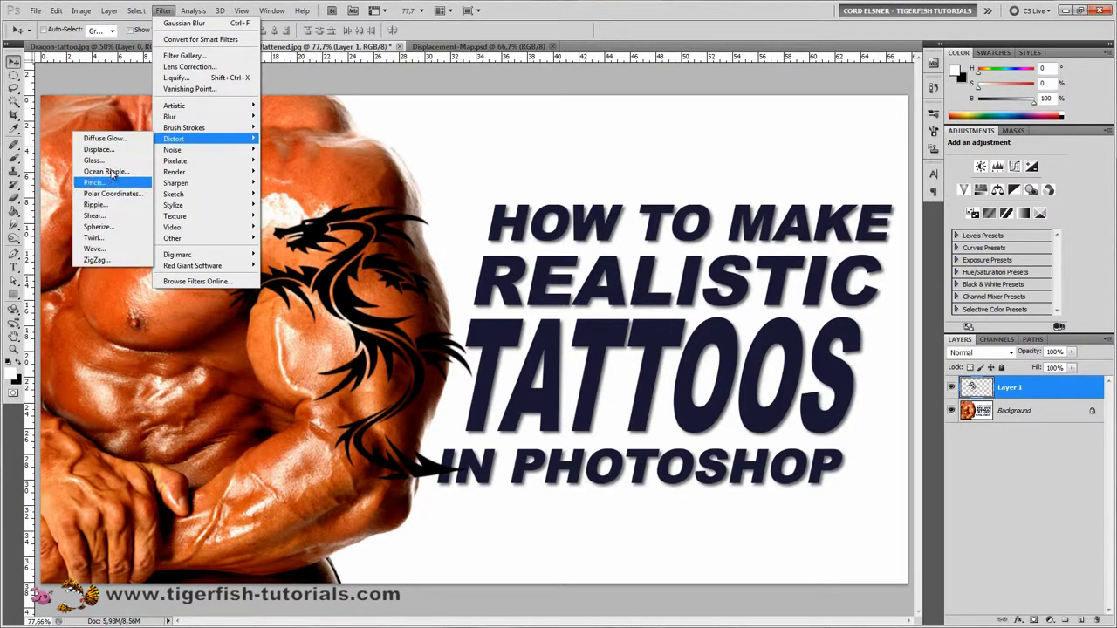
left_click(112, 150)
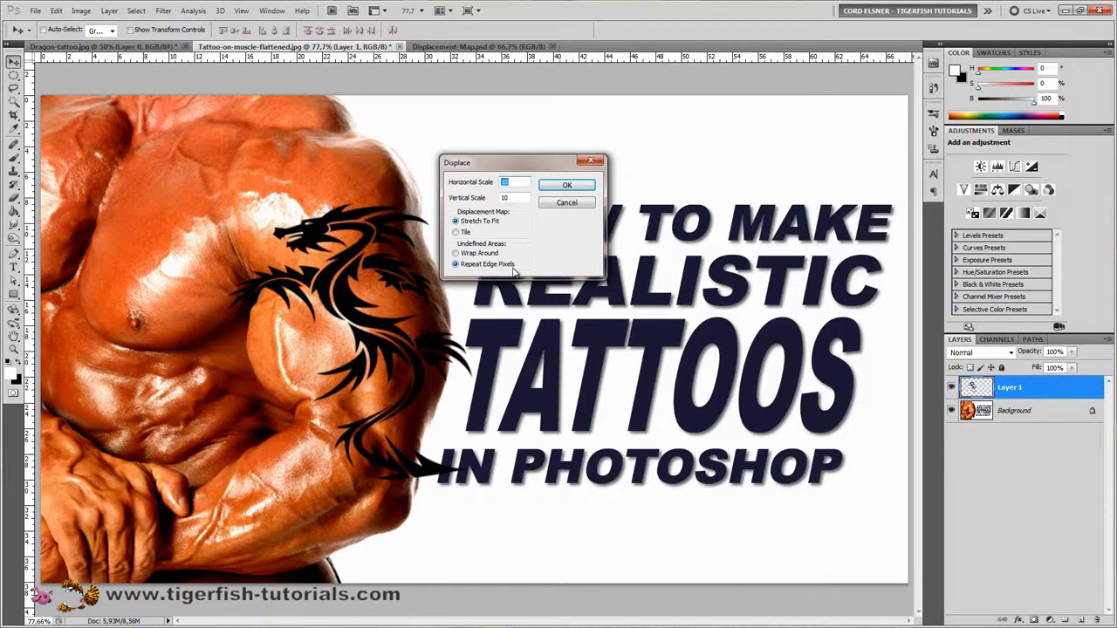
left_click(566, 187)
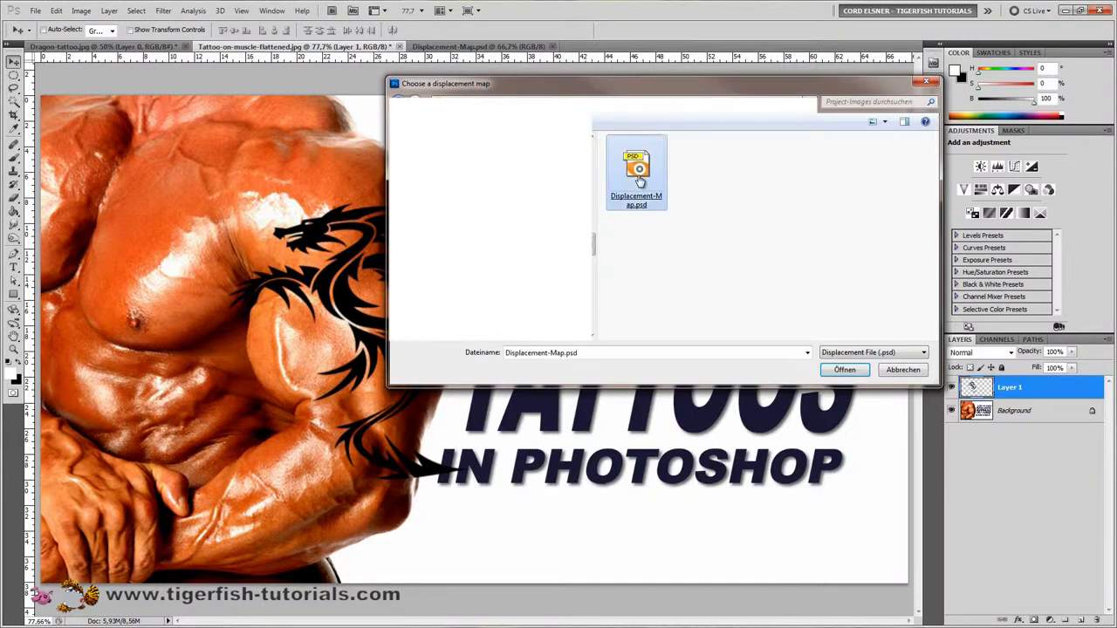
double_click(637, 170)
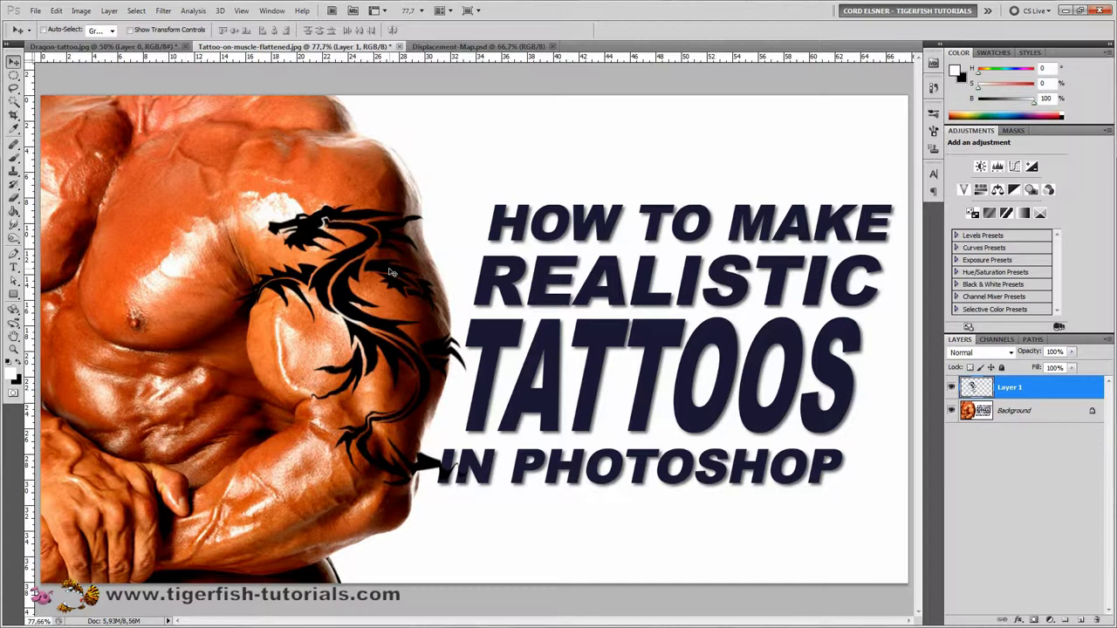
Step: Compare the dragon before and after the displacement by repeatedly undoing and redoing the filter
key("ctrl+z")
key("ctrl+z")
key("ctrl+z")
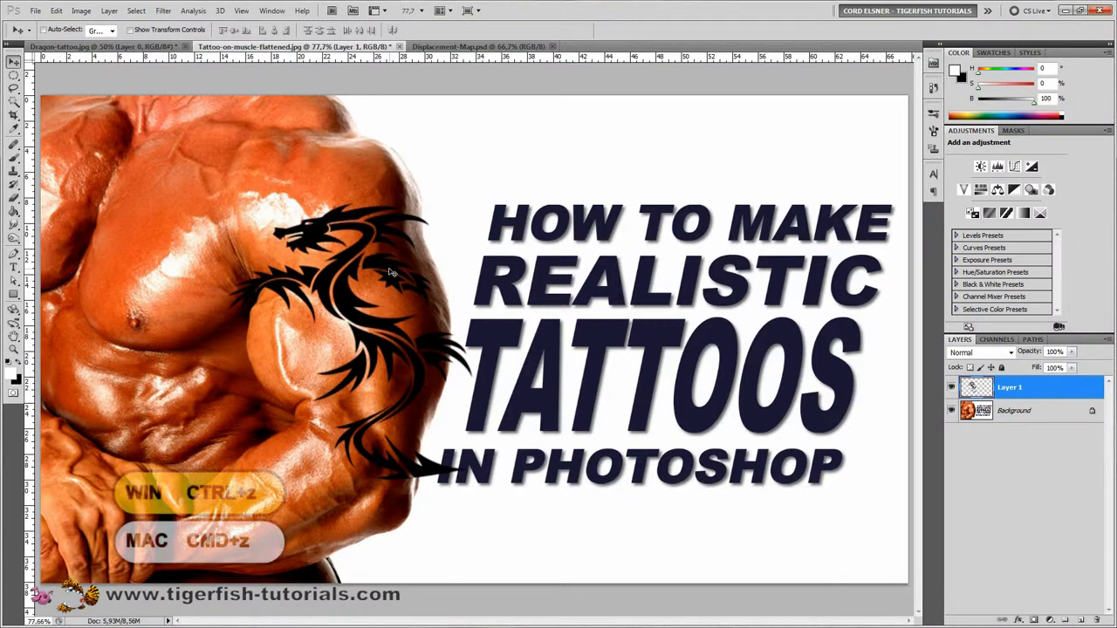
key("ctrl+z")
key("ctrl+z")
key("ctrl+z")
key("ctrl+z")
key("ctrl+z")
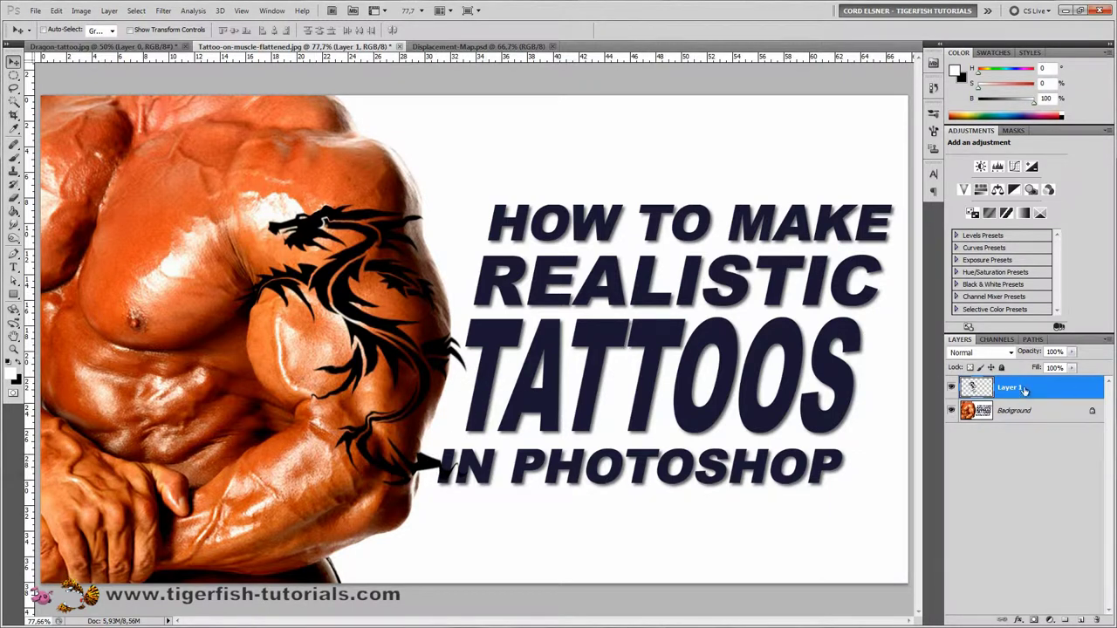
Step: Load the displaced dragon layer's outline as a selection and show the document's channels
left_click(978, 389, "ctrl")
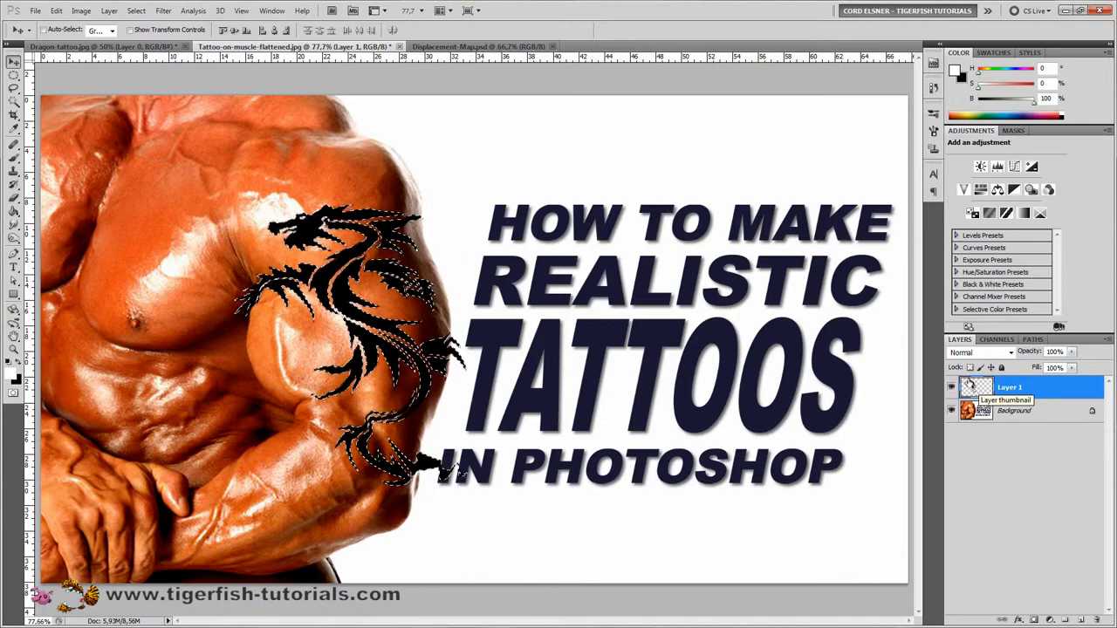
left_click(995, 340)
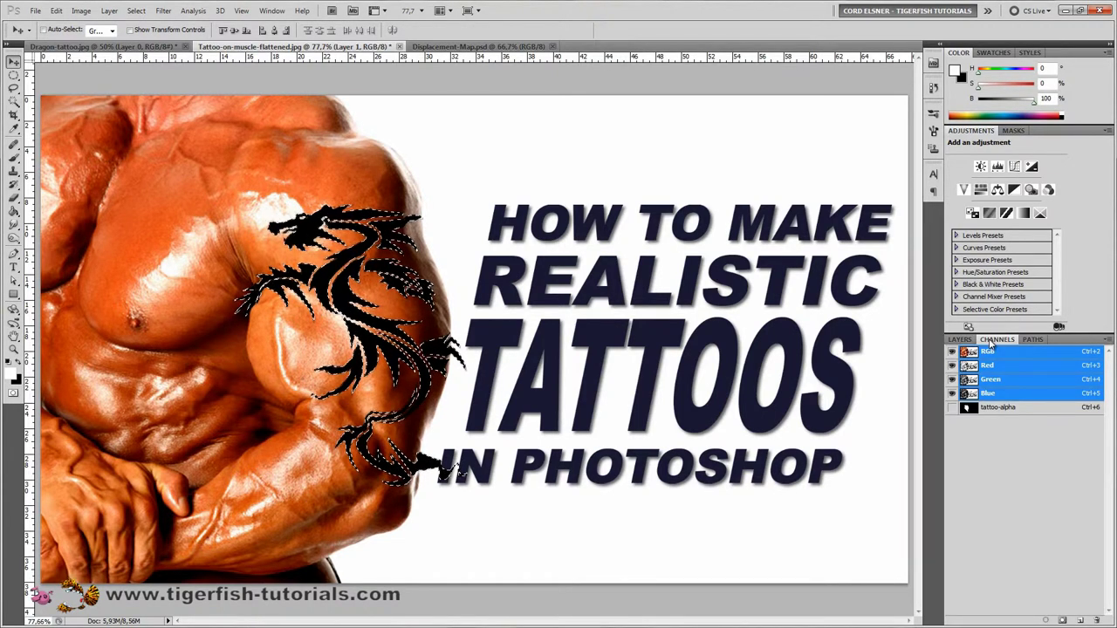